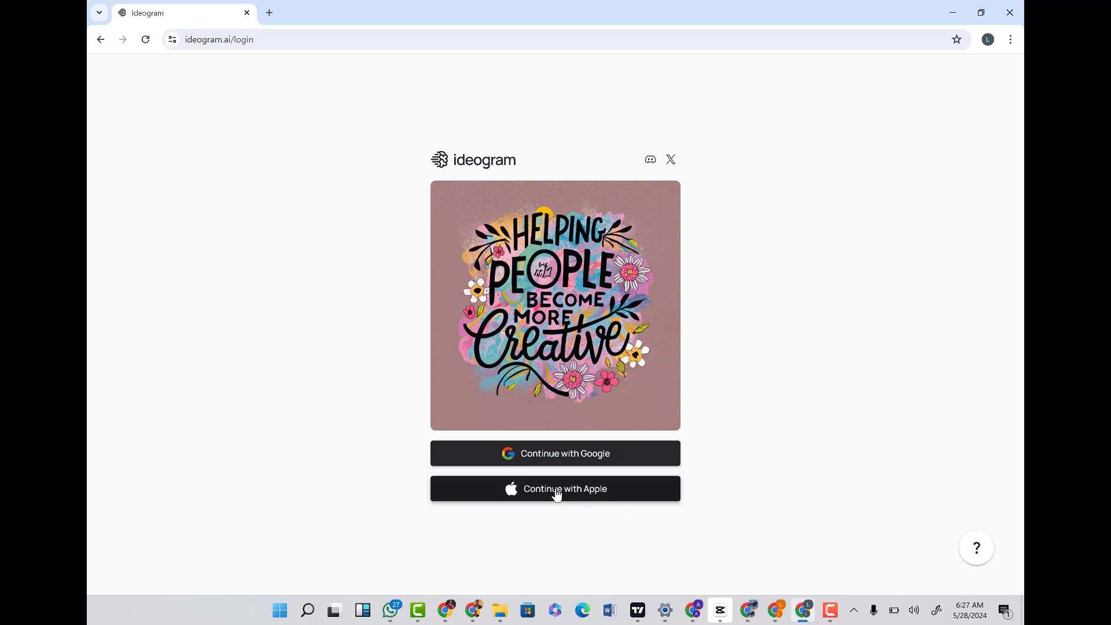
- Sign in to Ideogram with the existing Google account and approve sharing its details
{"action": "left_click", "coordinate": [558, 454]}
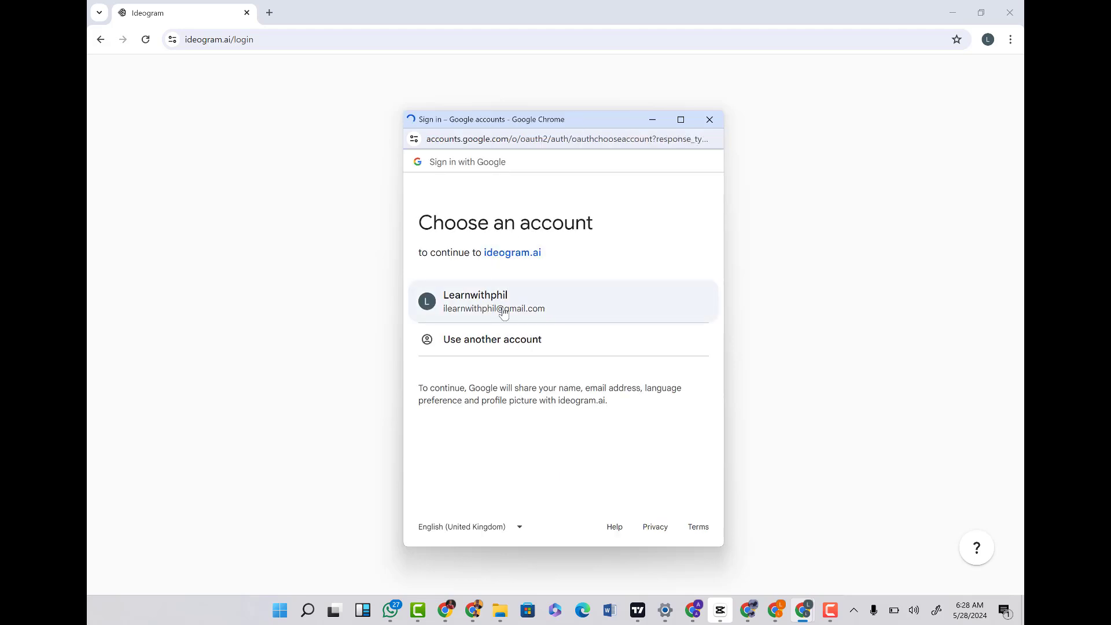
{"action": "left_click", "coordinate": [504, 312]}
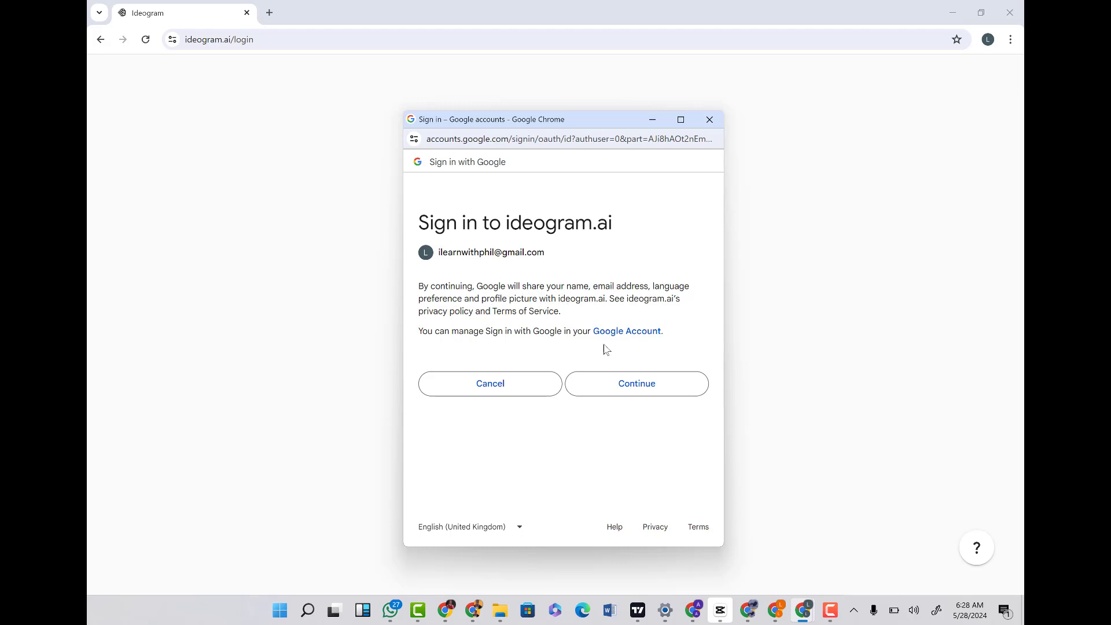
{"action": "left_click", "coordinate": [652, 393]}
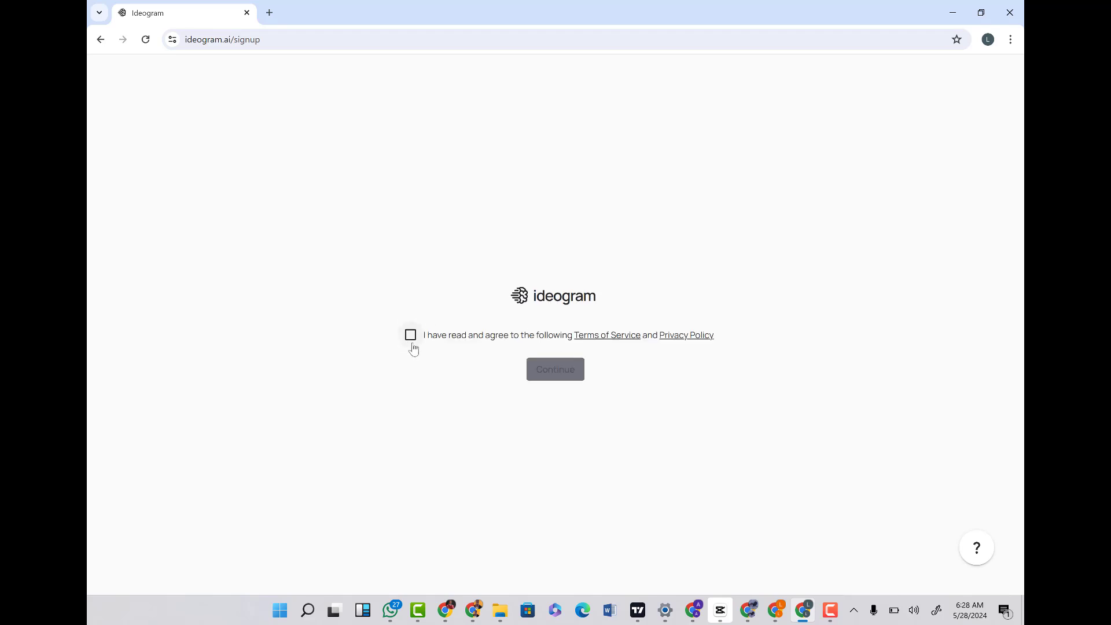
- Agree to the terms and privacy policy, complete registration with the channel's username, and dismiss the Tile announcement
{"action": "left_click", "coordinate": [412, 336]}
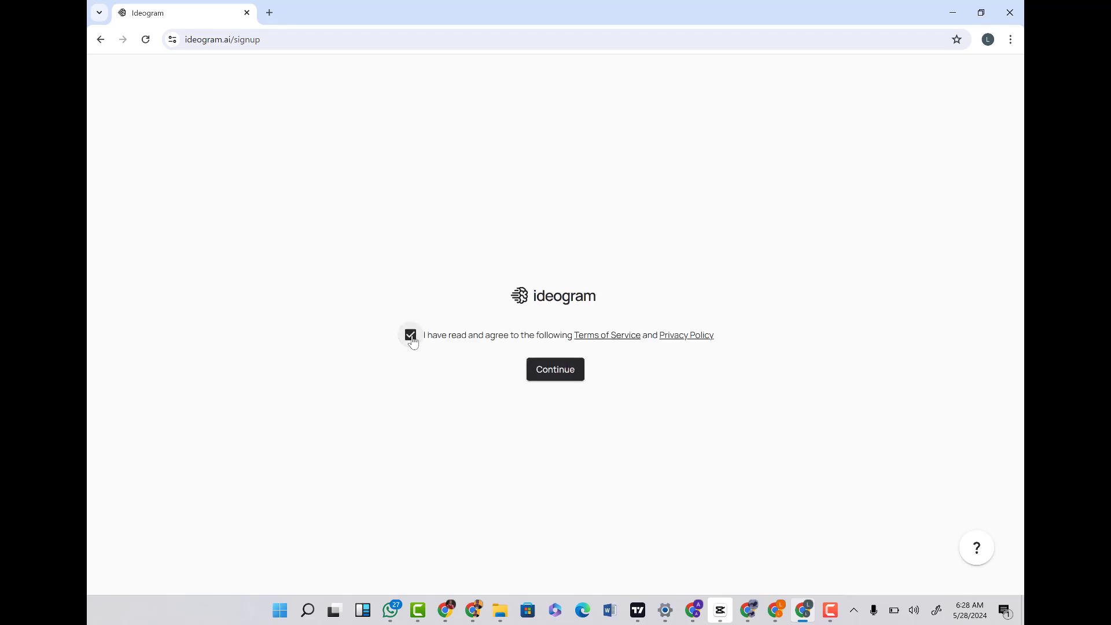
{"action": "left_click", "coordinate": [565, 375]}
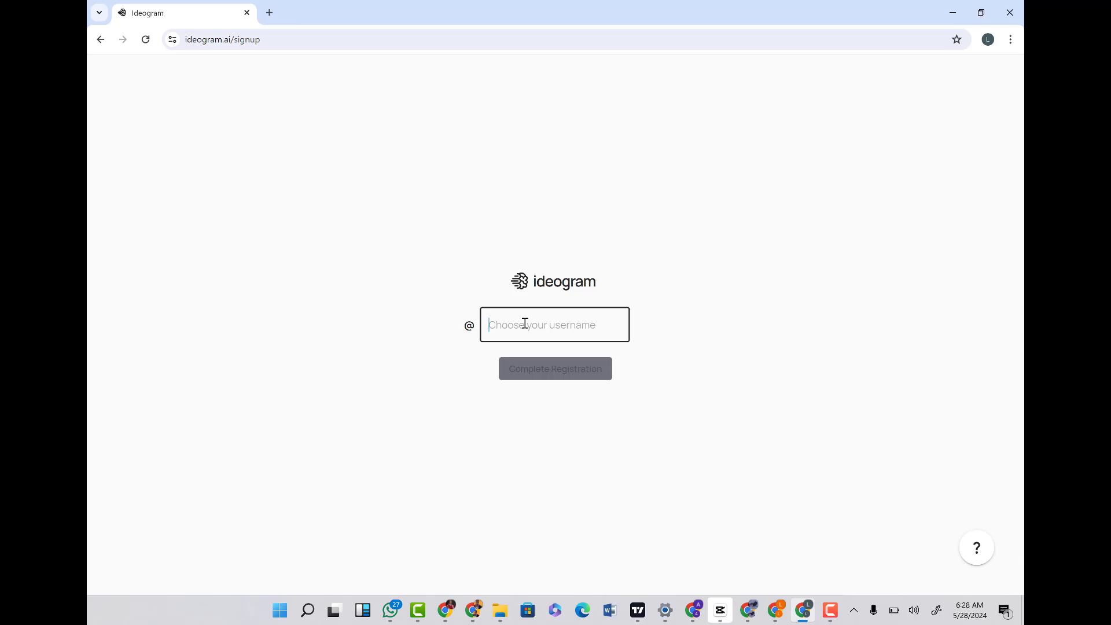
{"action": "type", "text": "learnwithphil"}
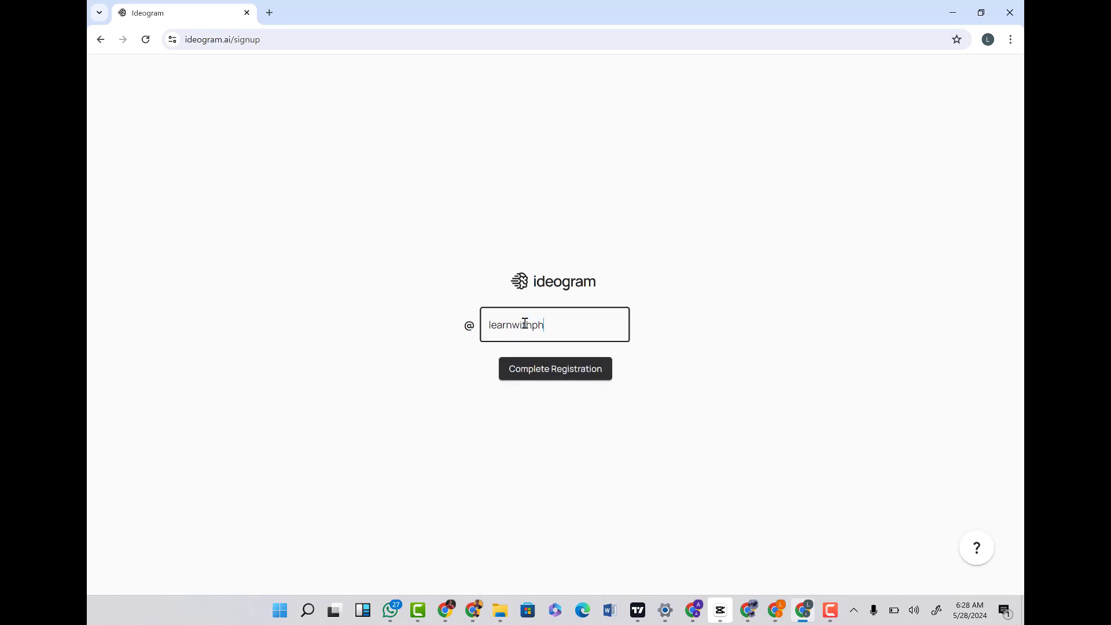
{"action": "left_click", "coordinate": [545, 367]}
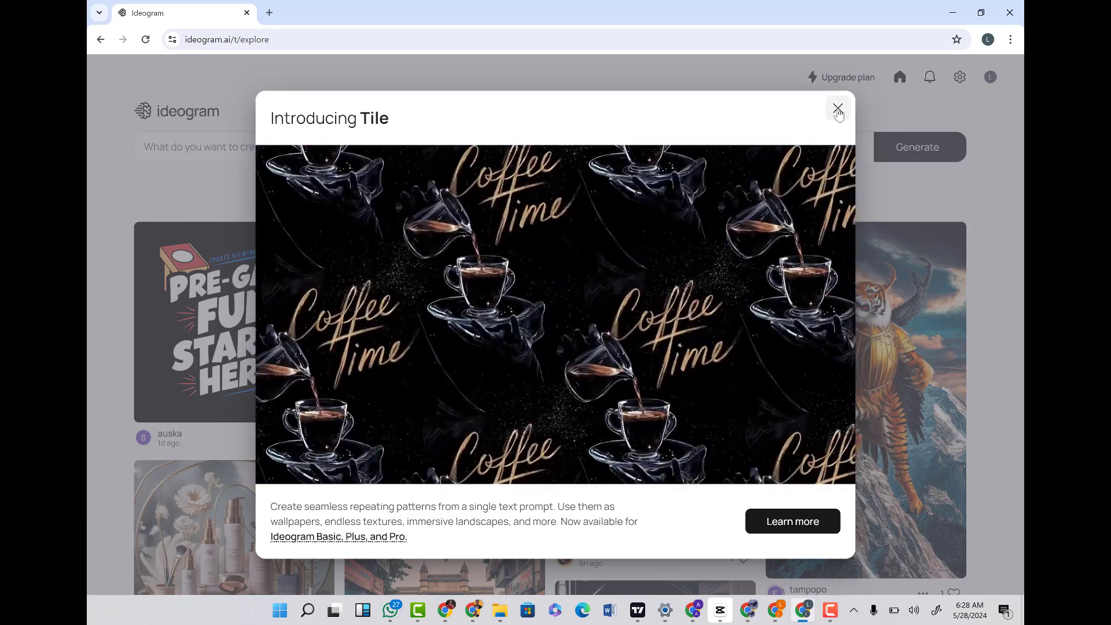
{"action": "left_click", "coordinate": [838, 110]}
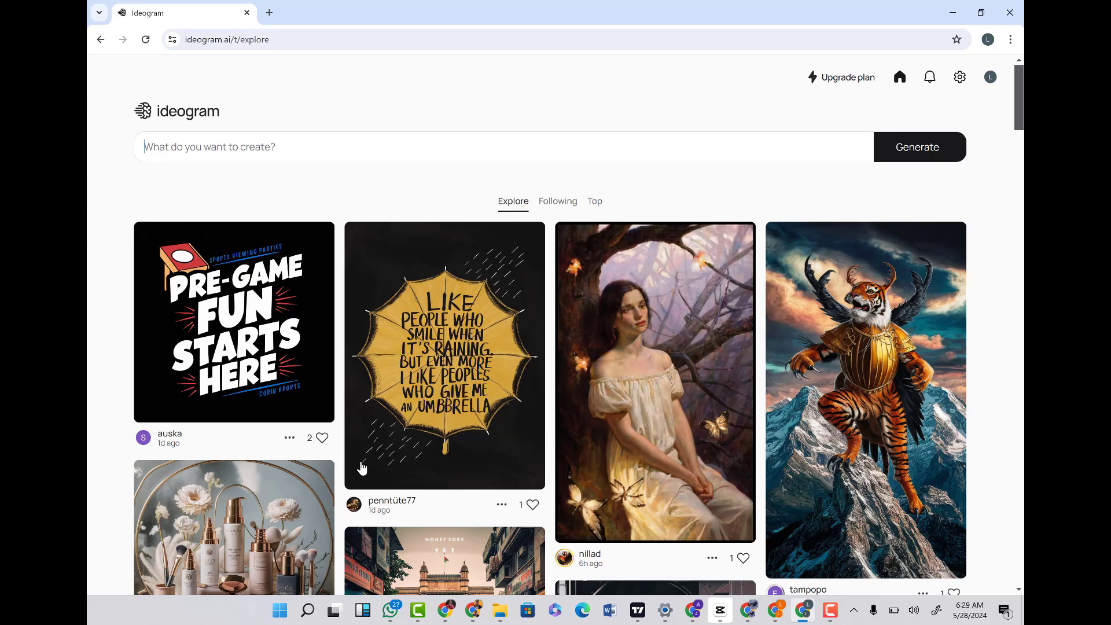
{"action": "scroll", "coordinate": [501, 442], "scroll_direction": "down", "scroll_amount": 6}
{"action": "scroll", "coordinate": [501, 440], "scroll_direction": "down", "scroll_amount": 4}
{"action": "scroll", "coordinate": [502, 440], "scroll_direction": "up", "scroll_amount": 10}
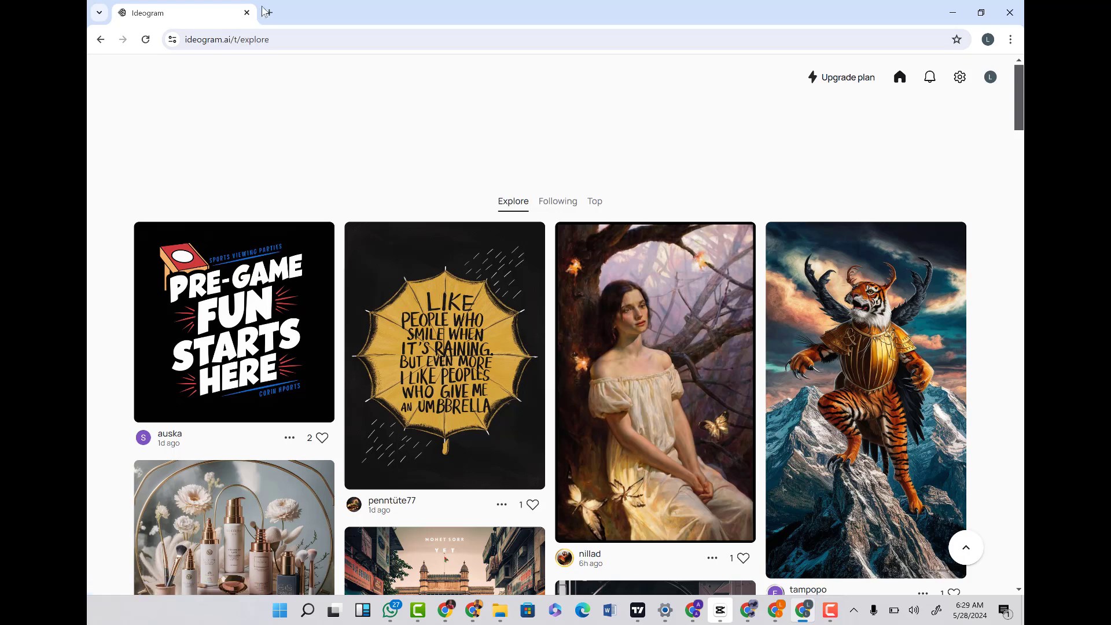
- Search the web for "fiver" in a new browser tab and open the Fiverr marketplace site
{"action": "left_click", "coordinate": [268, 13]}
{"action": "type", "text": "f"}
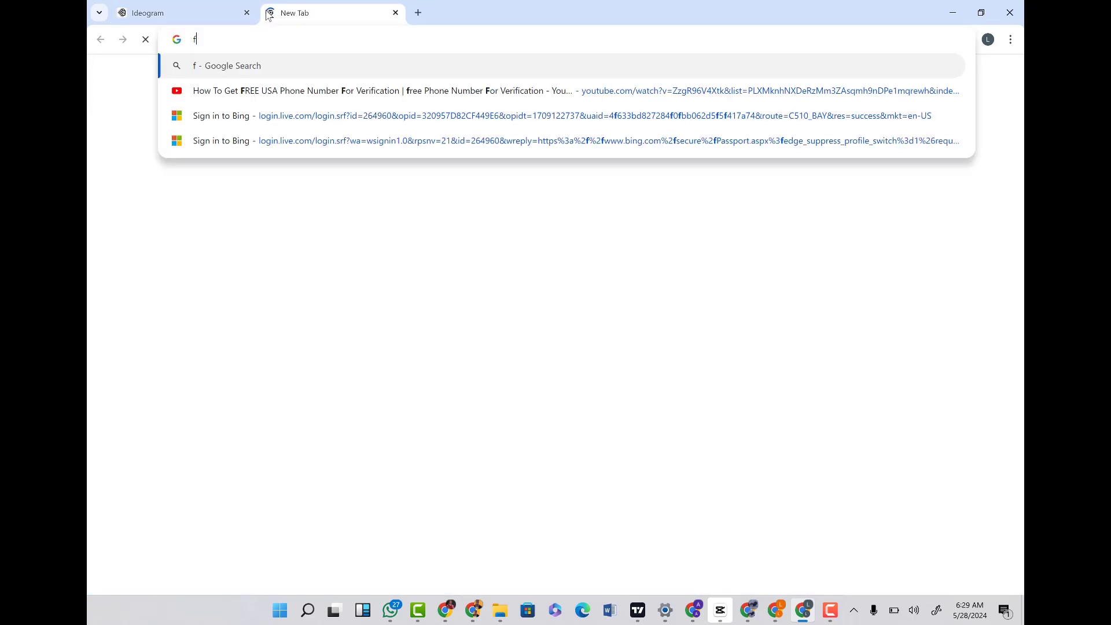
{"action": "type", "text": "iver"}
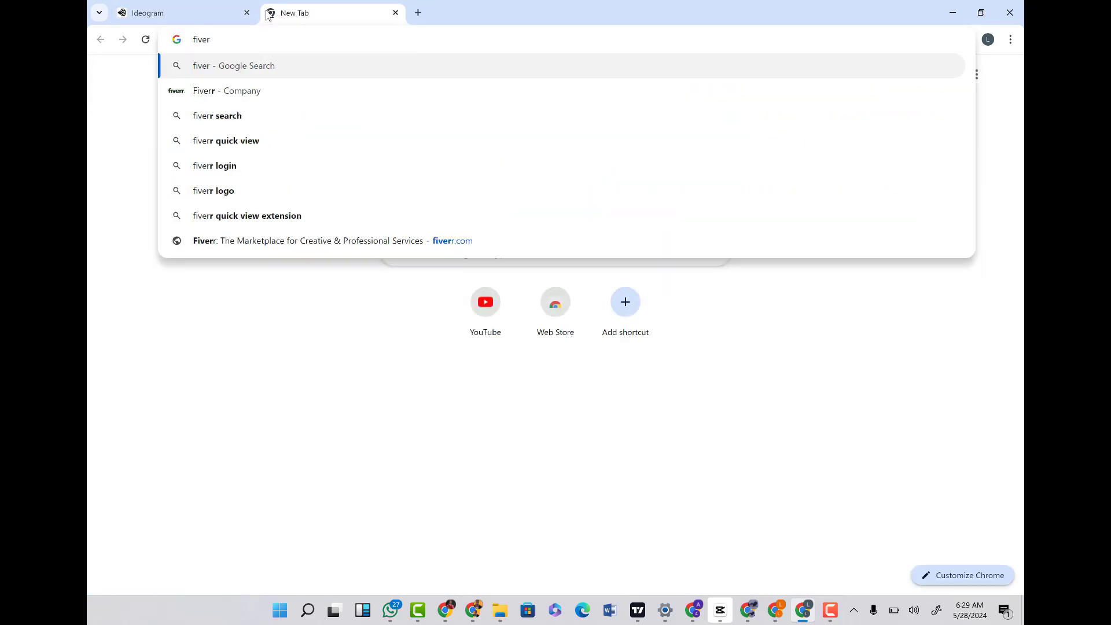
{"action": "key", "text": "Return"}
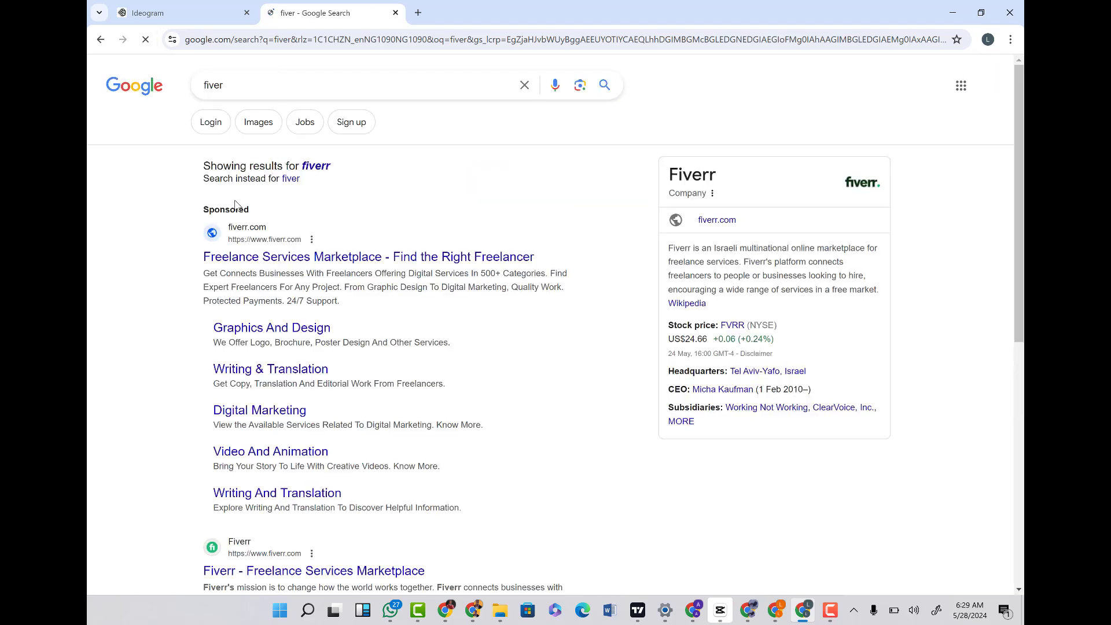
{"action": "left_click", "coordinate": [260, 262]}
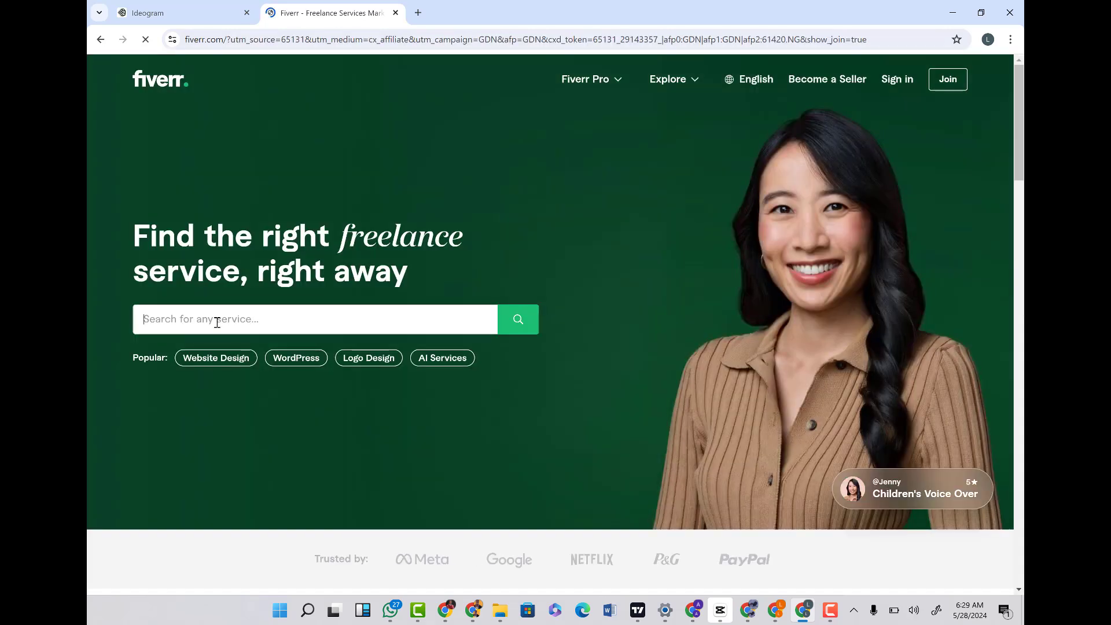
- Search Fiverr's services for "ai generated images"
{"action": "left_click", "coordinate": [217, 323]}
{"action": "type", "text": "ai"}
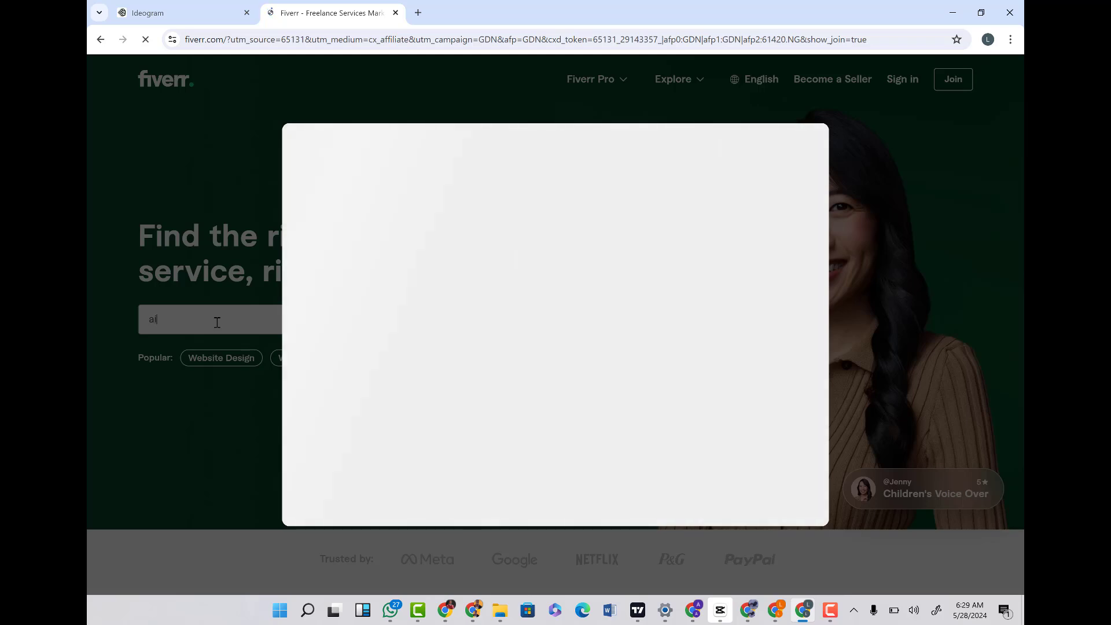
{"action": "type", "text": "generated images"}
{"action": "left_click", "coordinate": [830, 612]}
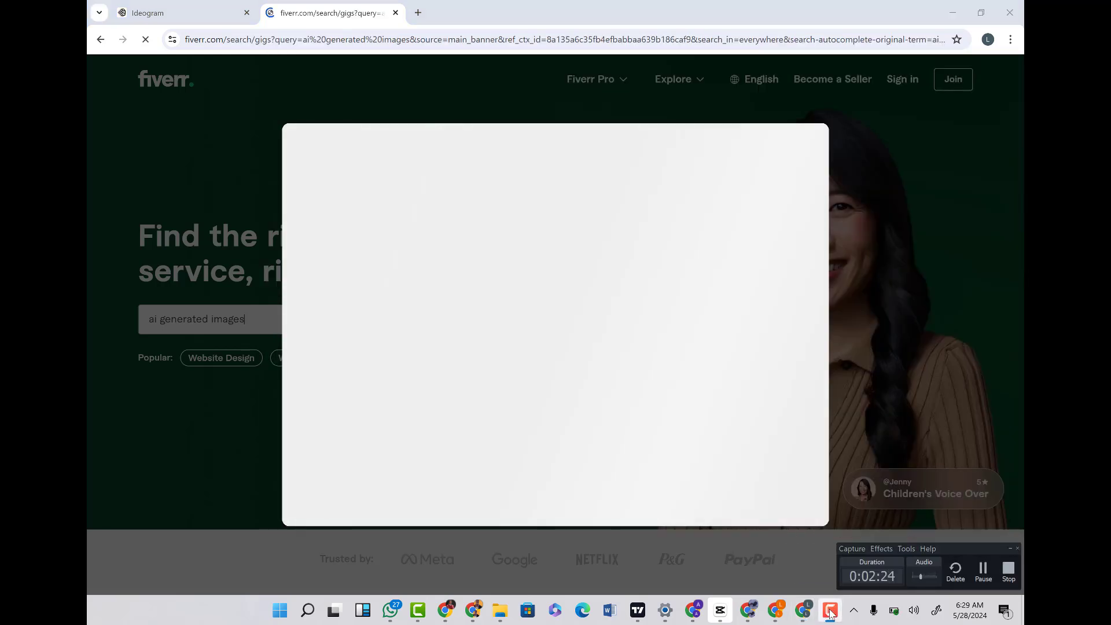
{"action": "left_click", "coordinate": [830, 613]}
{"action": "left_click", "coordinate": [984, 573]}
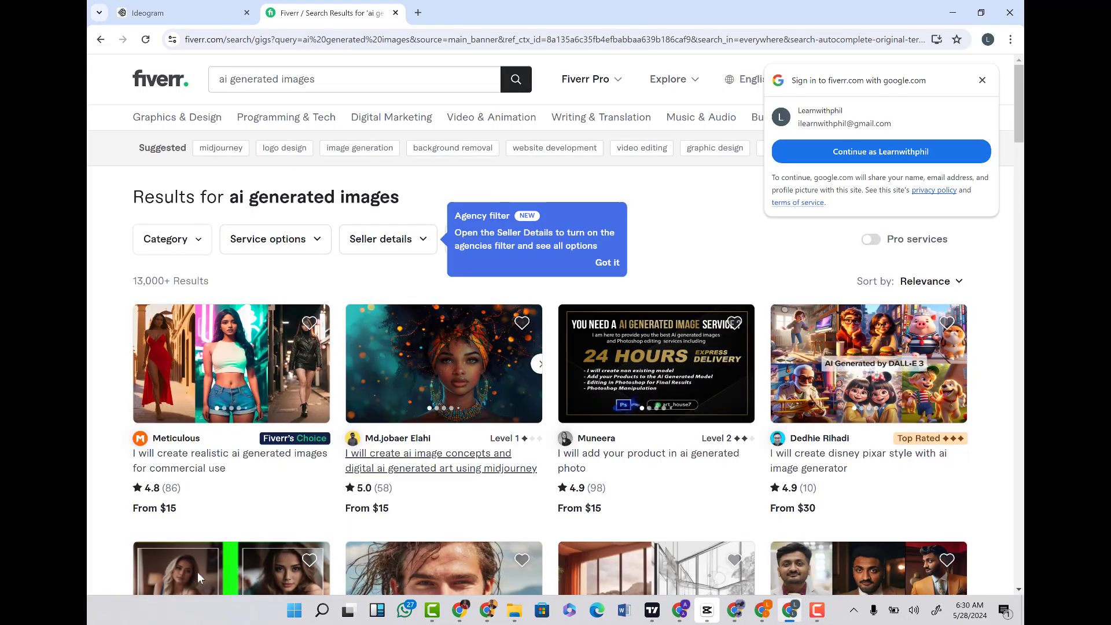
- Examine the AI-generated image gigs and their starting prices on Fiverr, dismissing the Google sign-in prompt
{"action": "scroll", "coordinate": [266, 435], "scroll_direction": "down", "scroll_amount": 3}
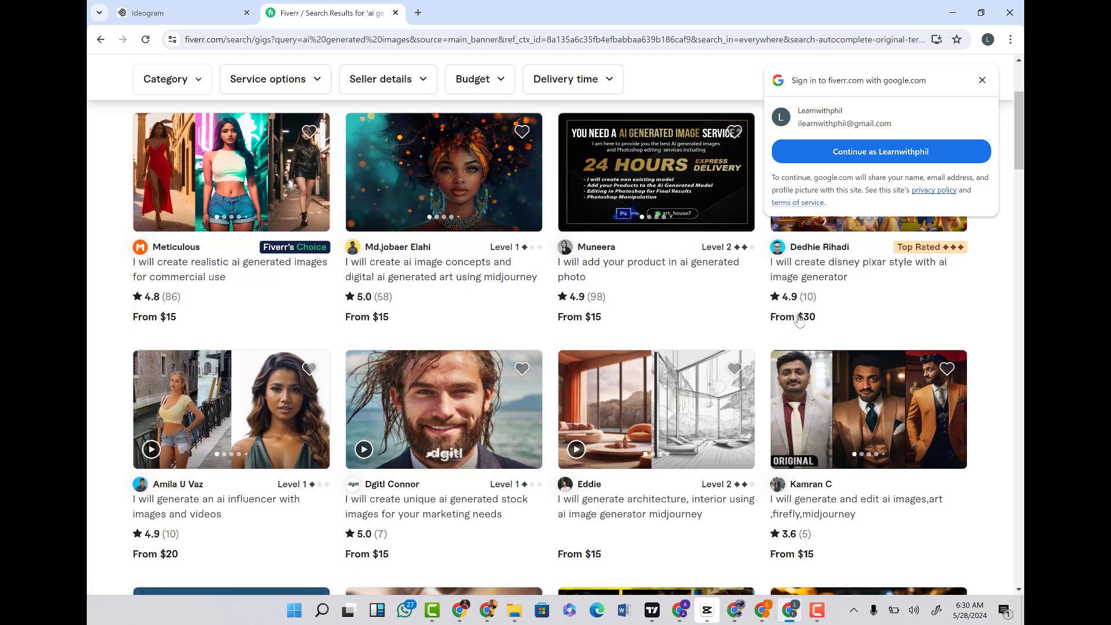
{"action": "scroll", "coordinate": [935, 284], "scroll_direction": "down", "scroll_amount": 2}
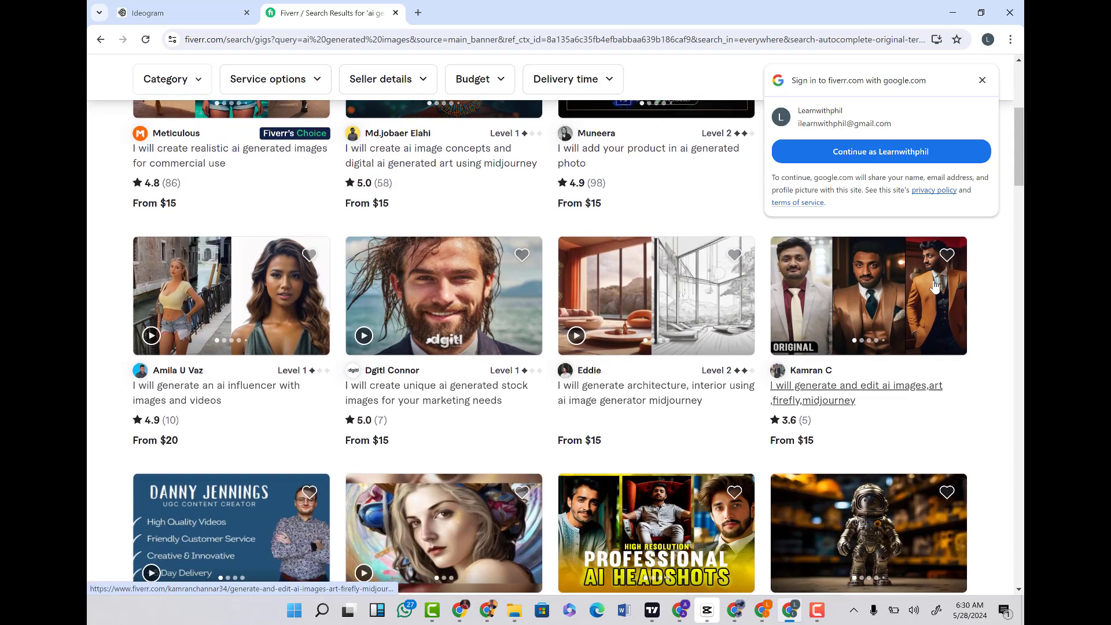
{"action": "scroll", "coordinate": [835, 301], "scroll_direction": "up", "scroll_amount": 1}
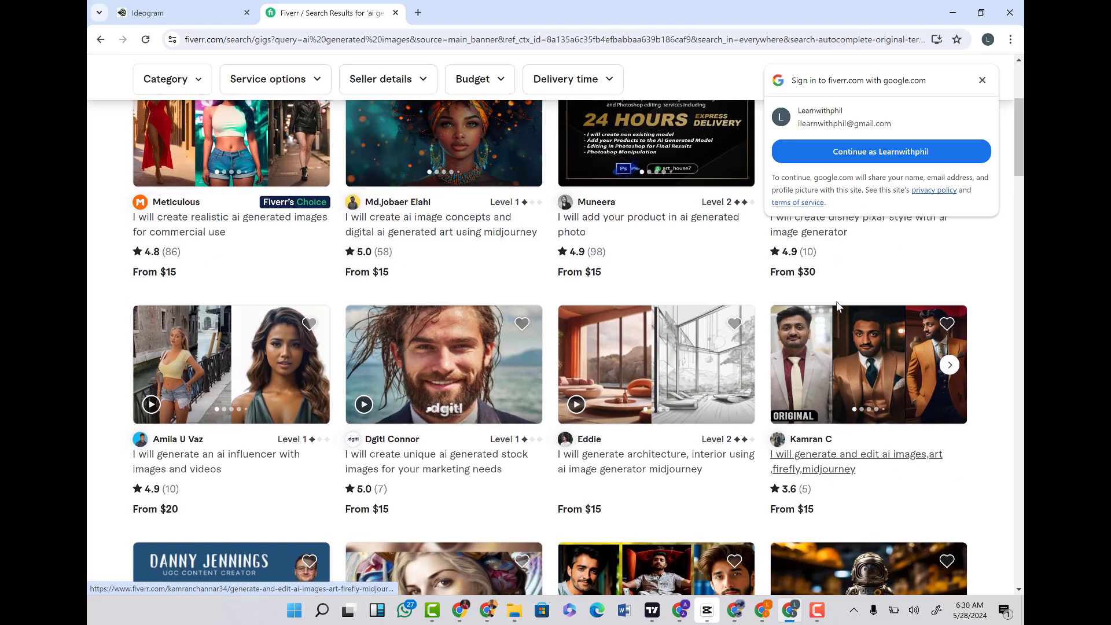
{"action": "scroll", "coordinate": [485, 484], "scroll_direction": "down", "scroll_amount": 4}
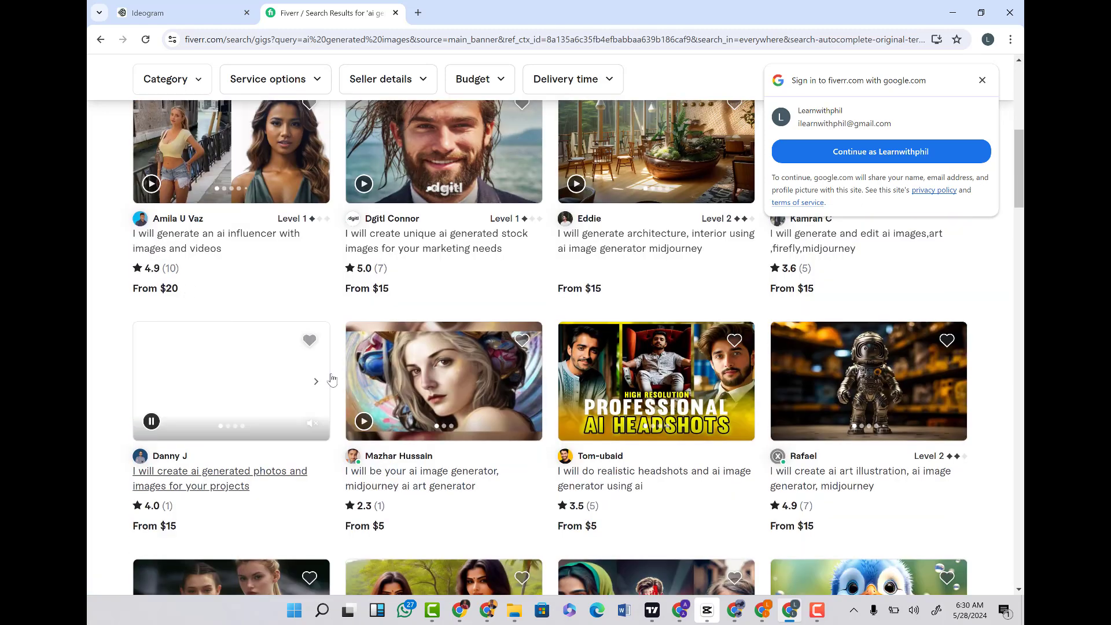
{"action": "scroll", "coordinate": [517, 511], "scroll_direction": "down", "scroll_amount": 4}
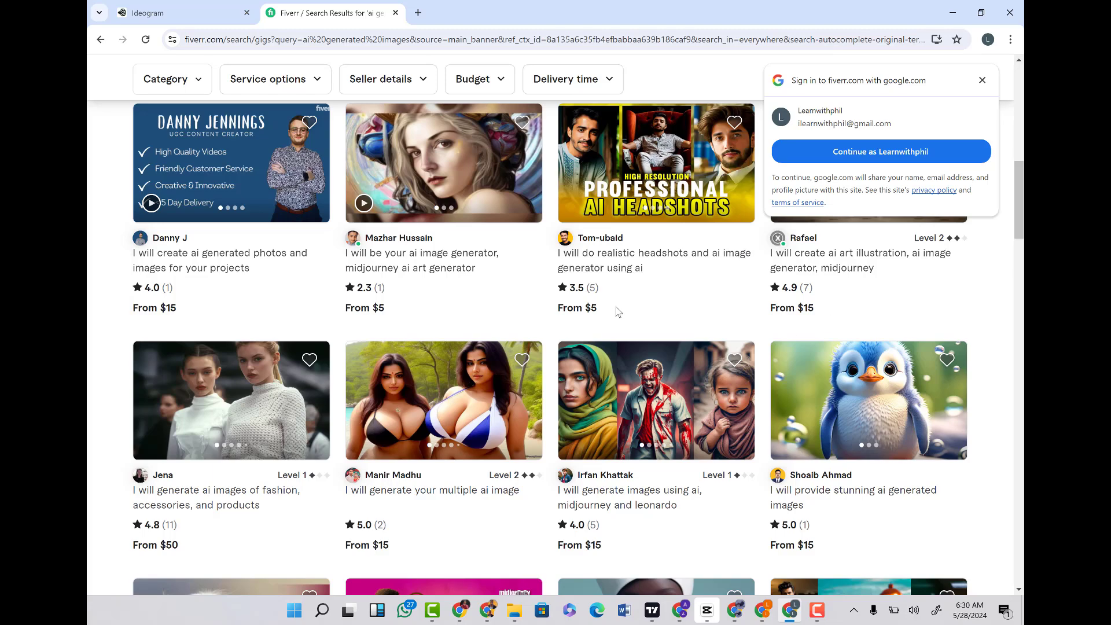
{"action": "scroll", "coordinate": [529, 489], "scroll_direction": "down", "scroll_amount": 6}
{"action": "scroll", "coordinate": [778, 442], "scroll_direction": "up", "scroll_amount": 4}
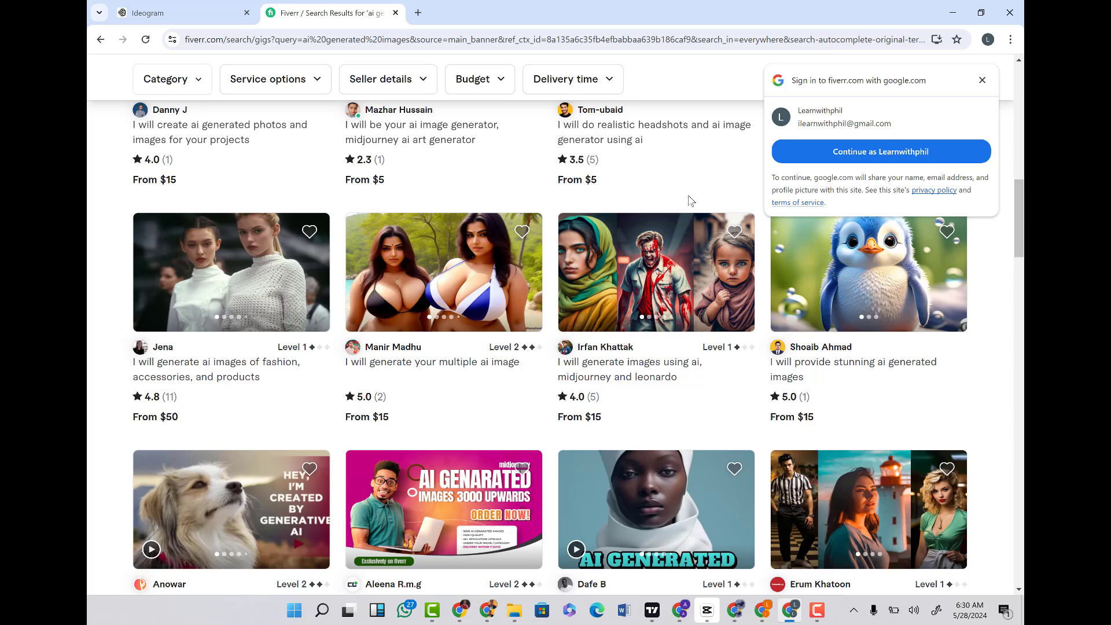
{"action": "scroll", "coordinate": [689, 199], "scroll_direction": "down", "scroll_amount": 3}
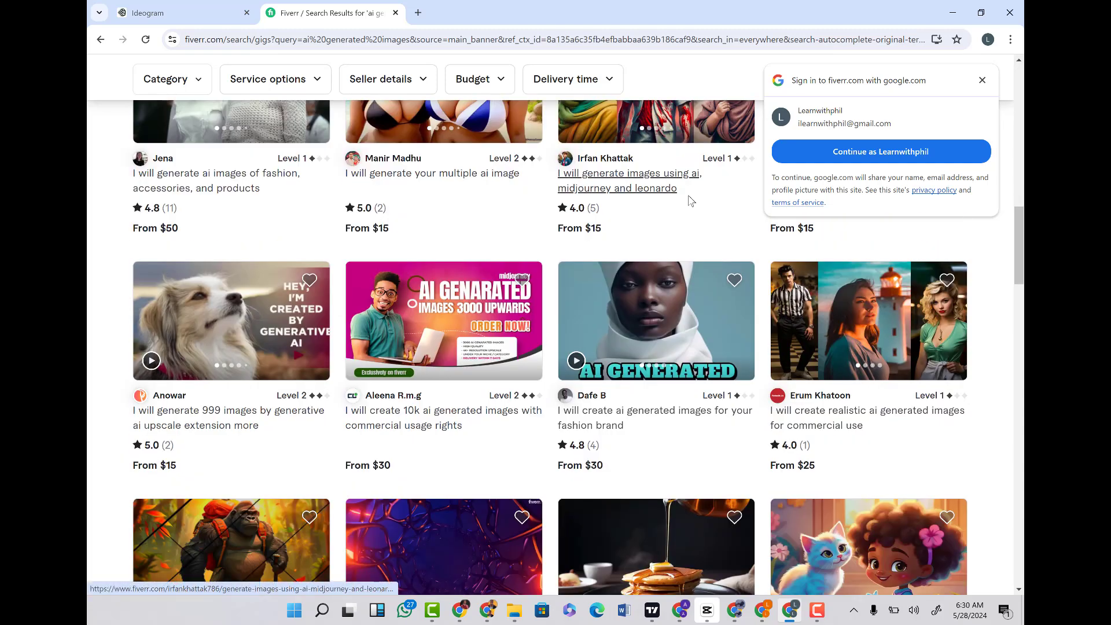
{"action": "left_click", "coordinate": [983, 80]}
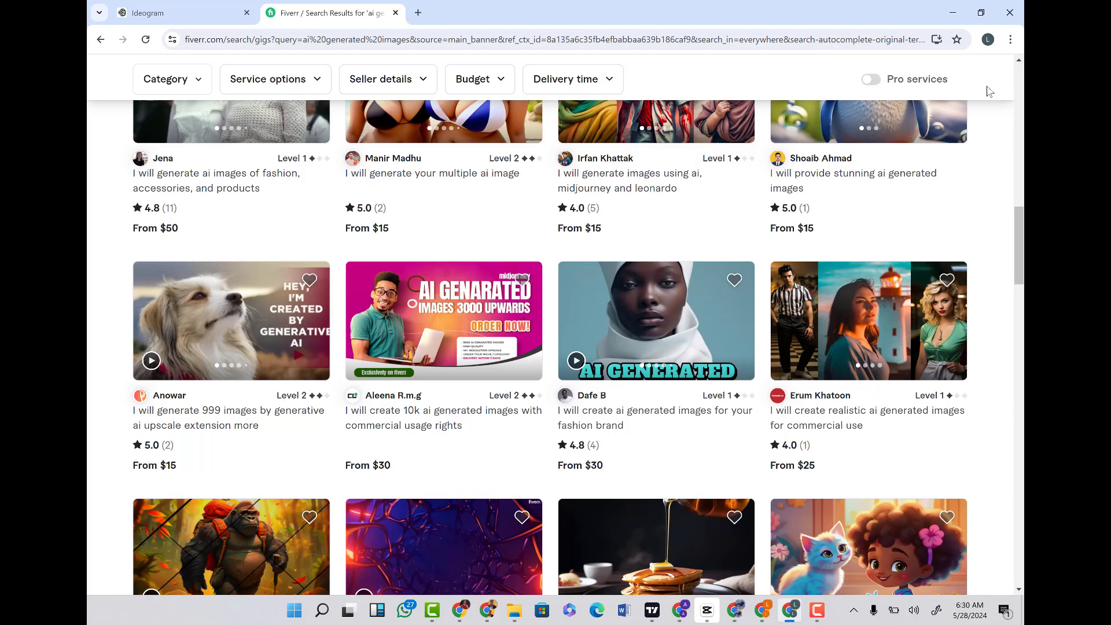
{"action": "scroll", "coordinate": [741, 317], "scroll_direction": "down", "scroll_amount": 3}
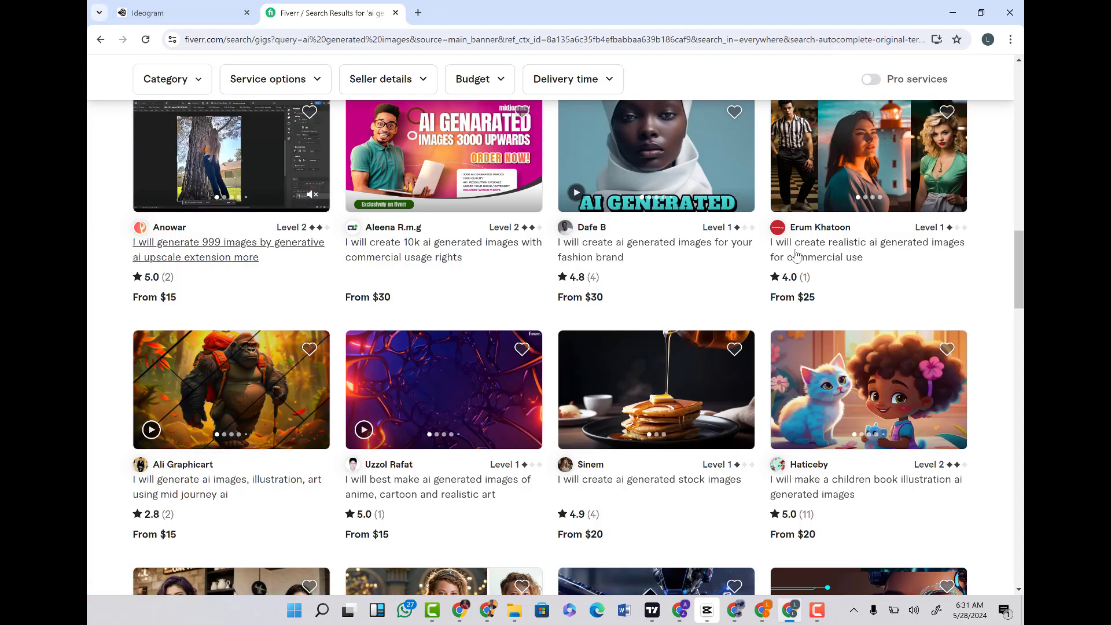
{"action": "scroll", "coordinate": [831, 371], "scroll_direction": "up", "scroll_amount": 2}
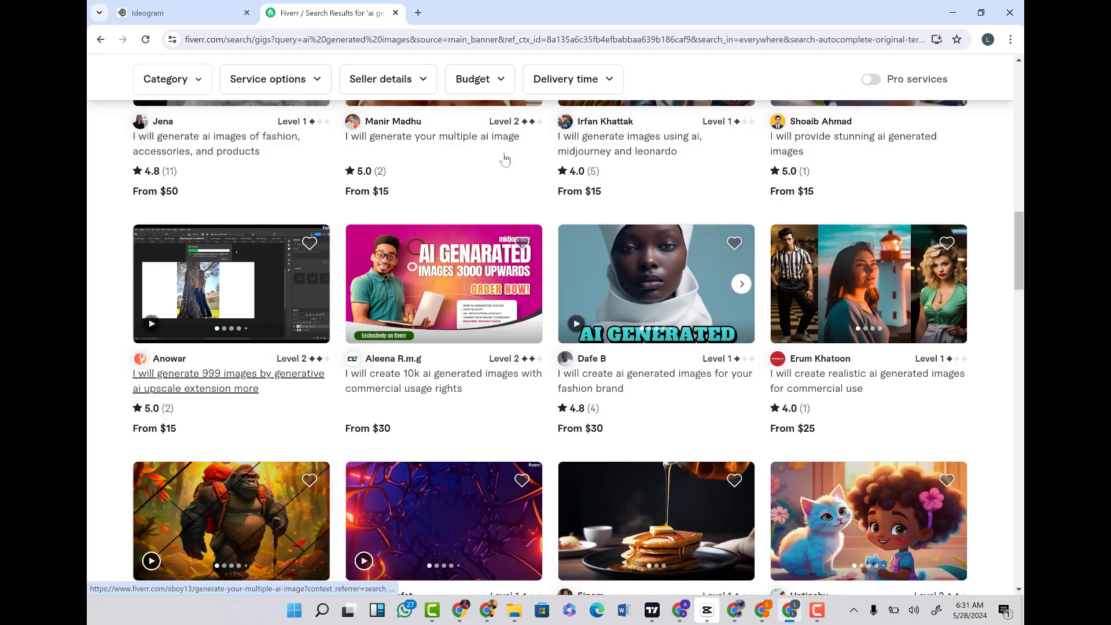
{"action": "scroll", "coordinate": [503, 156], "scroll_direction": "up", "scroll_amount": 4}
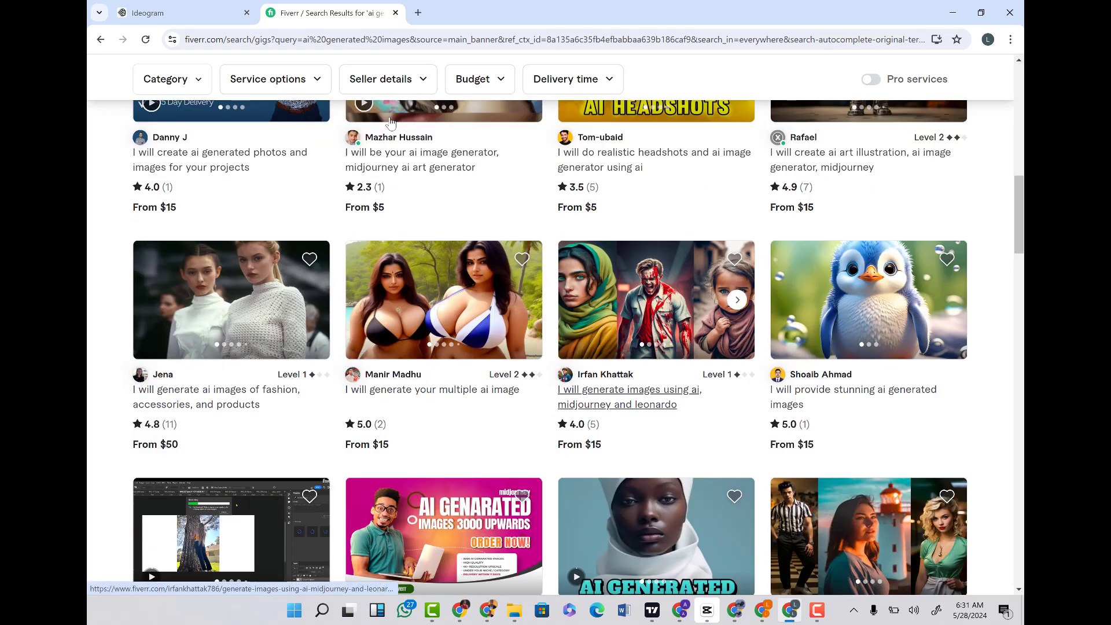
- Switch back to Ideogram and open the prompt editor for a new image
{"action": "left_click", "coordinate": [221, 7]}
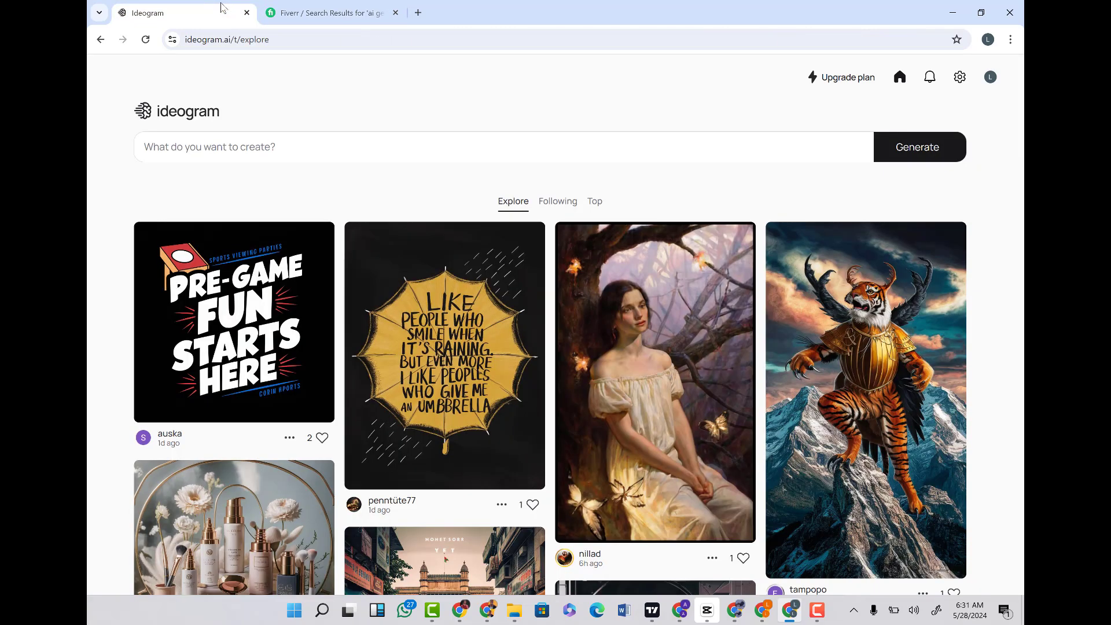
{"action": "left_click", "coordinate": [817, 611]}
{"action": "left_click", "coordinate": [983, 569]}
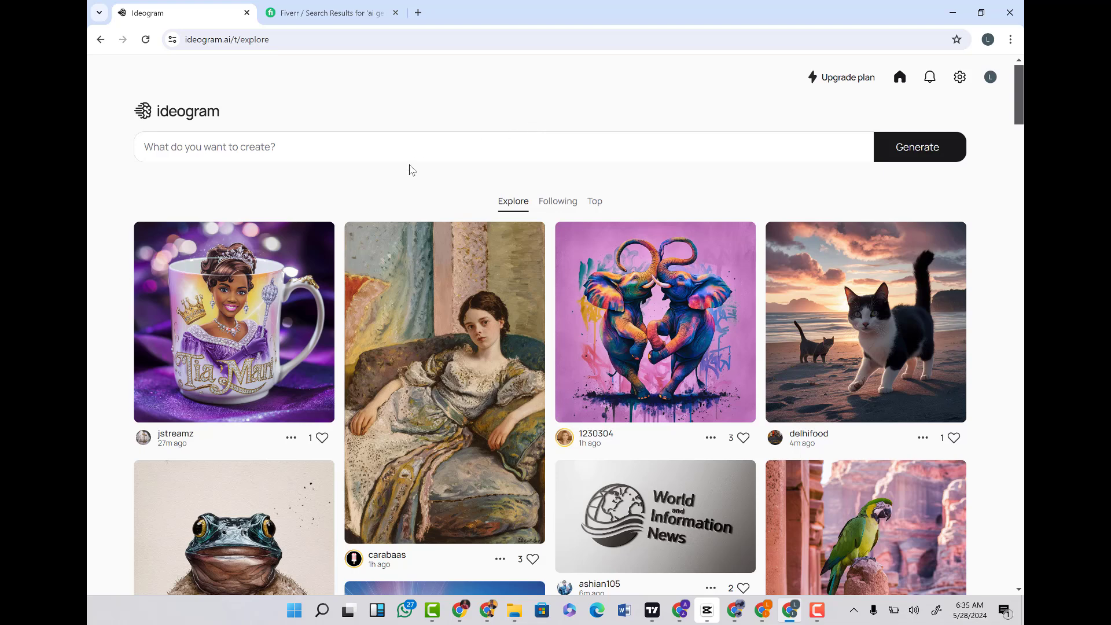
{"action": "left_click", "coordinate": [293, 139]}
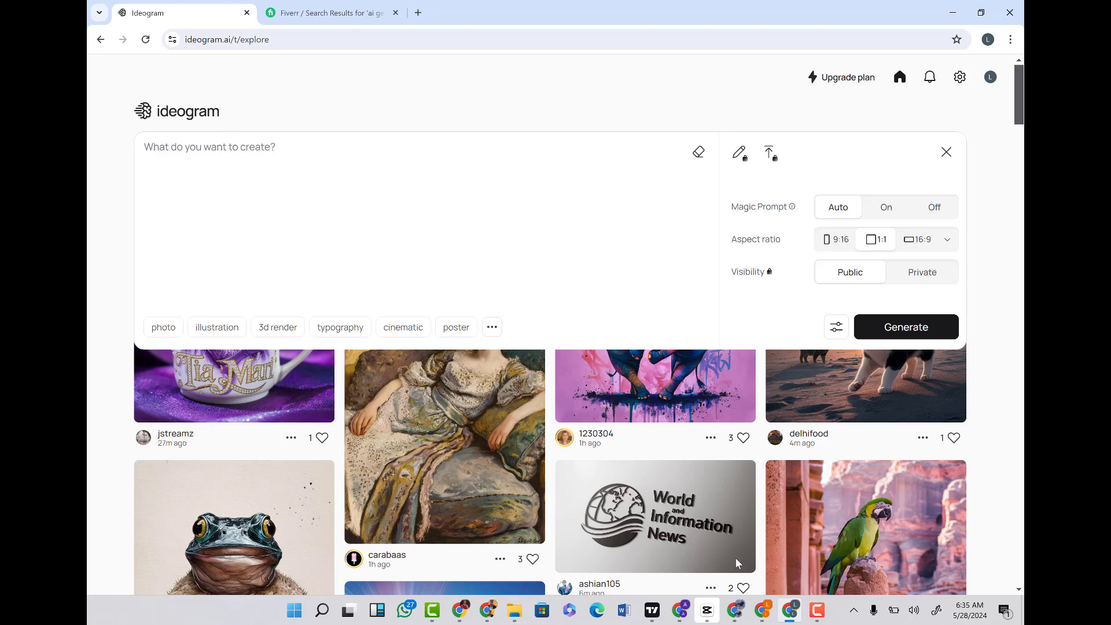
{"action": "left_click", "coordinate": [817, 612]}
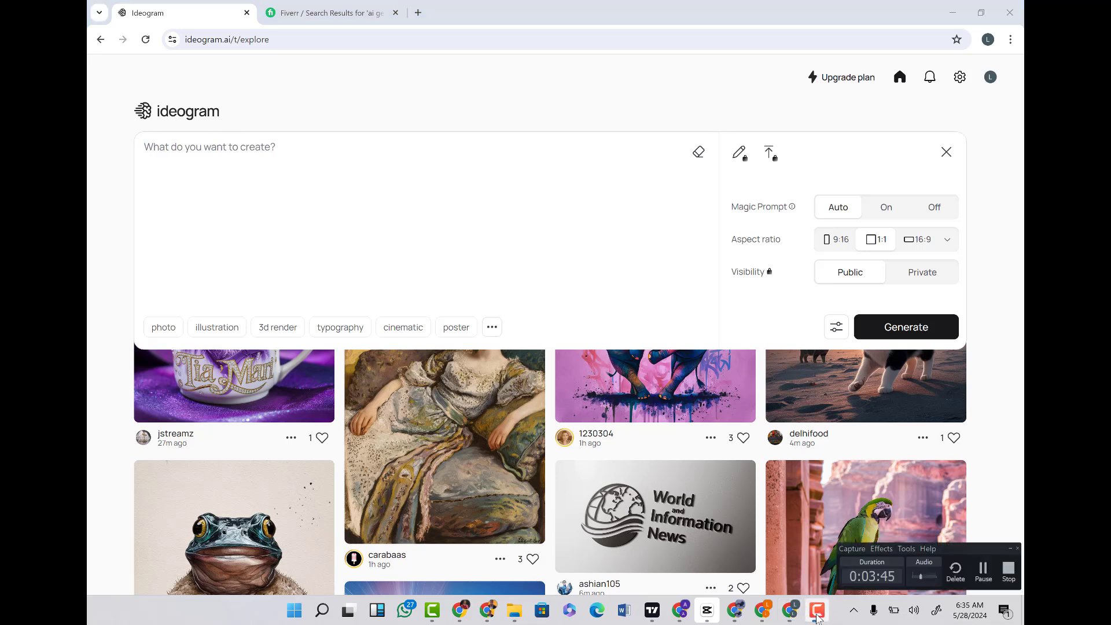
{"action": "left_click", "coordinate": [1010, 549]}
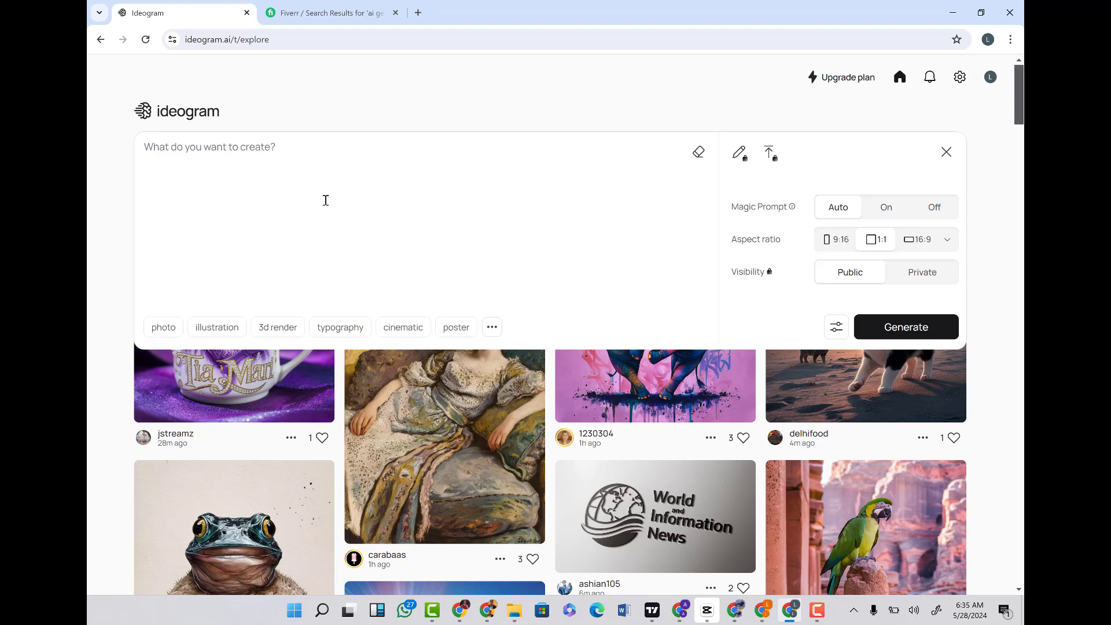
- Enter the image prompt "Create an image for a a refugee child in africa, playing with his friends in a dirty enviroment"
{"action": "type", "text": "Cr"}
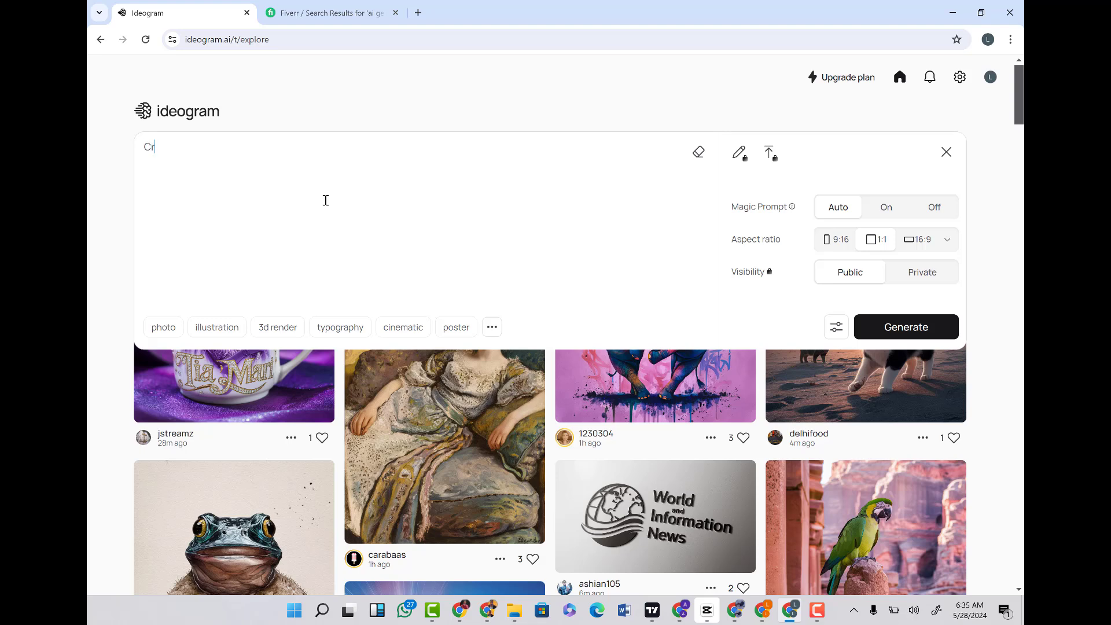
{"action": "type", "text": "eate a"}
{"action": "type", "text": "n image"}
{"action": "type", "text": " fo"}
{"action": "type", "text": "r a "}
{"action": "type", "text": "a c"}
{"action": "type", "text": "g"}
{"action": "type", "text": "refugee c"}
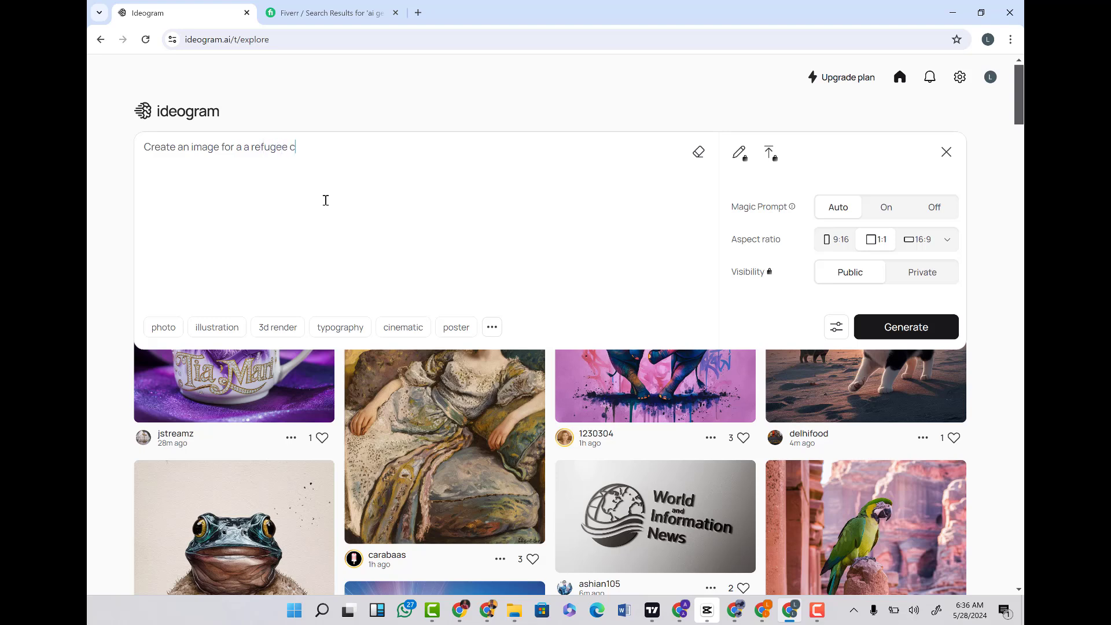
{"action": "type", "text": "hild in"}
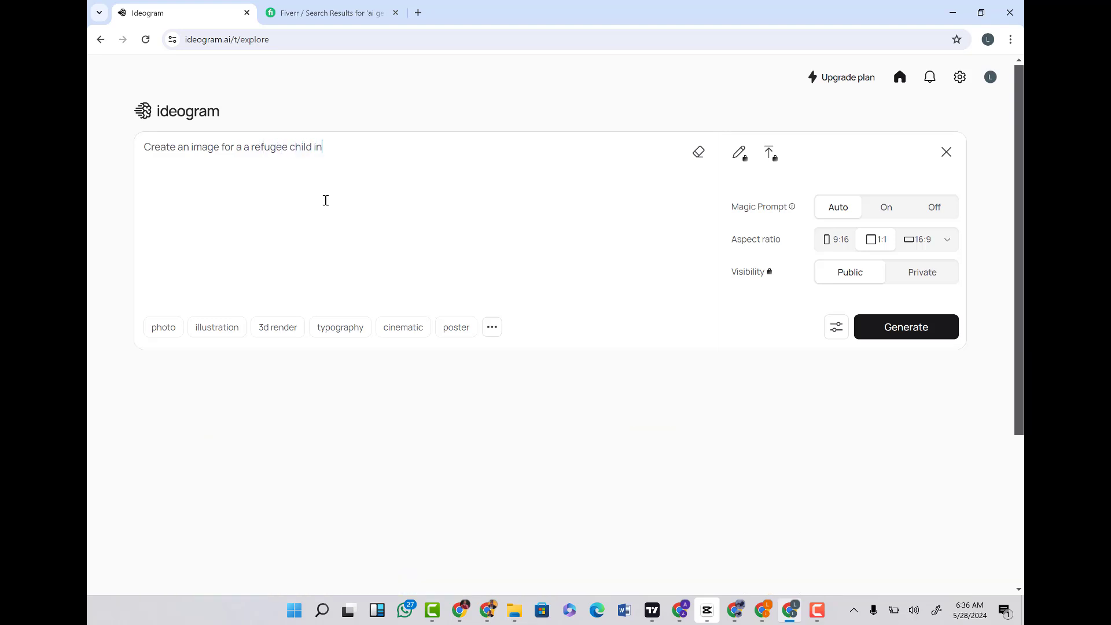
{"action": "type", "text": " africa"}
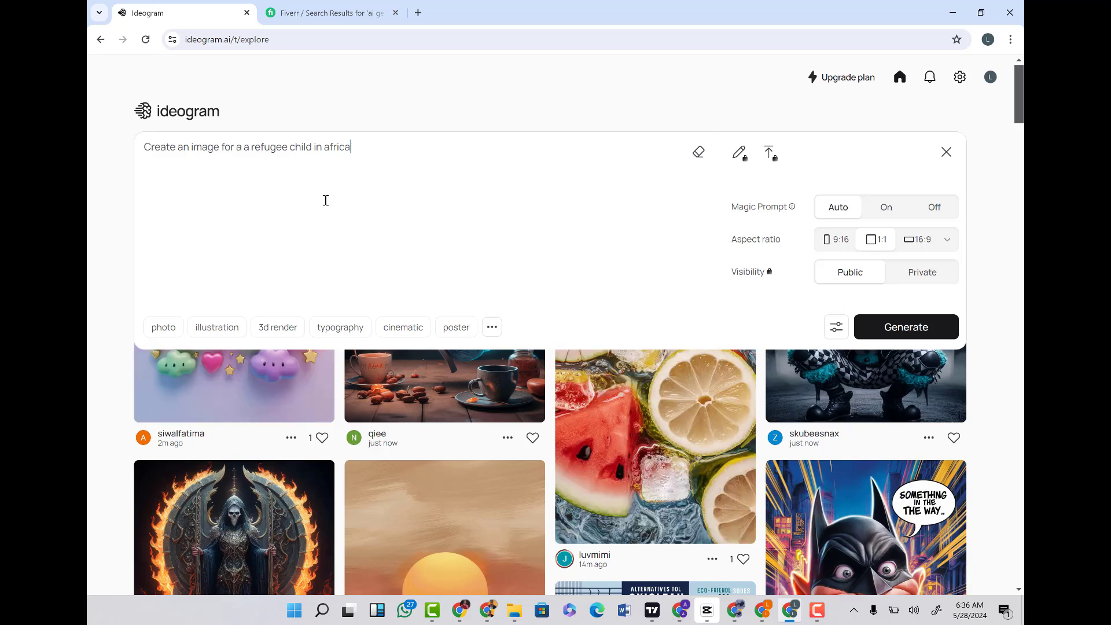
{"action": "type", "text": ". "}
{"action": "type", "text": "pla"}
{"action": "type", "text": "ying w"}
{"action": "type", "text": "ith his "}
{"action": "type", "text": "friends "}
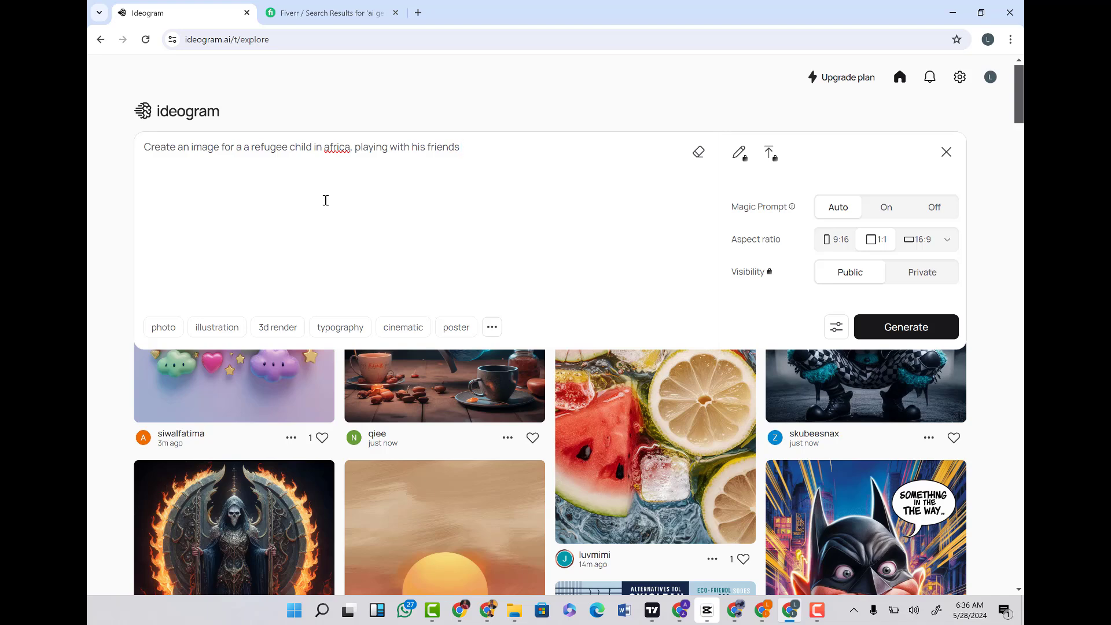
{"action": "type", "text": "in a d"}
{"action": "type", "text": "irty"}
{"action": "type", "text": " slum"}
{"action": "key", "text": "BackSpace"}
{"action": "key", "text": "BackSpace"}
{"action": "type", "text": "enviroment"}
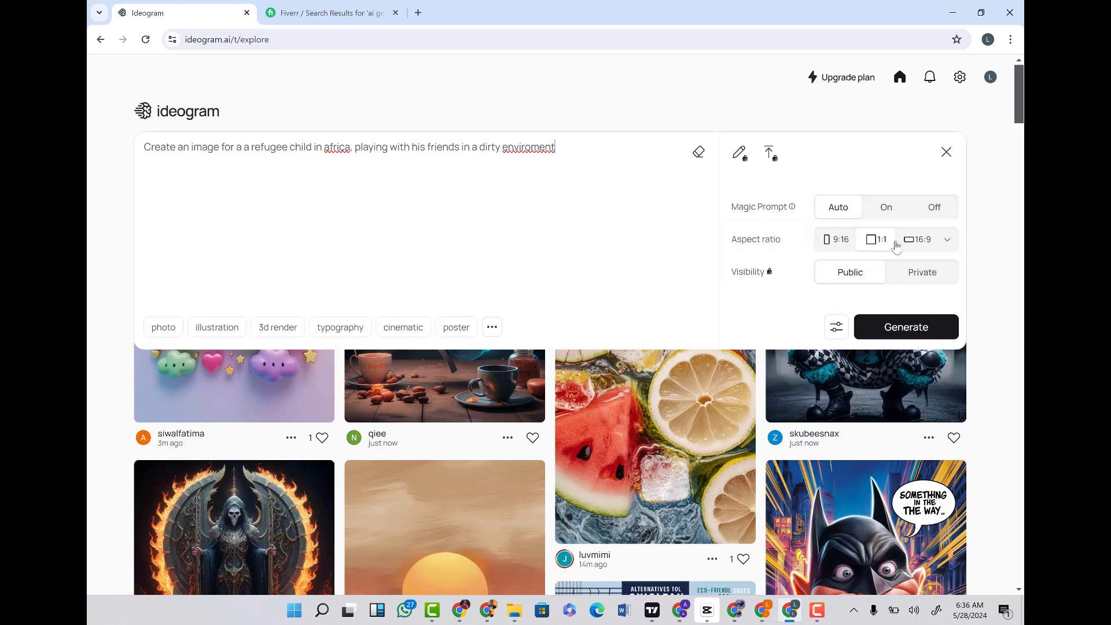
- Try the 9:16, 1:1 and 16:9 aspect ratios for the image
{"action": "left_click", "coordinate": [834, 251]}
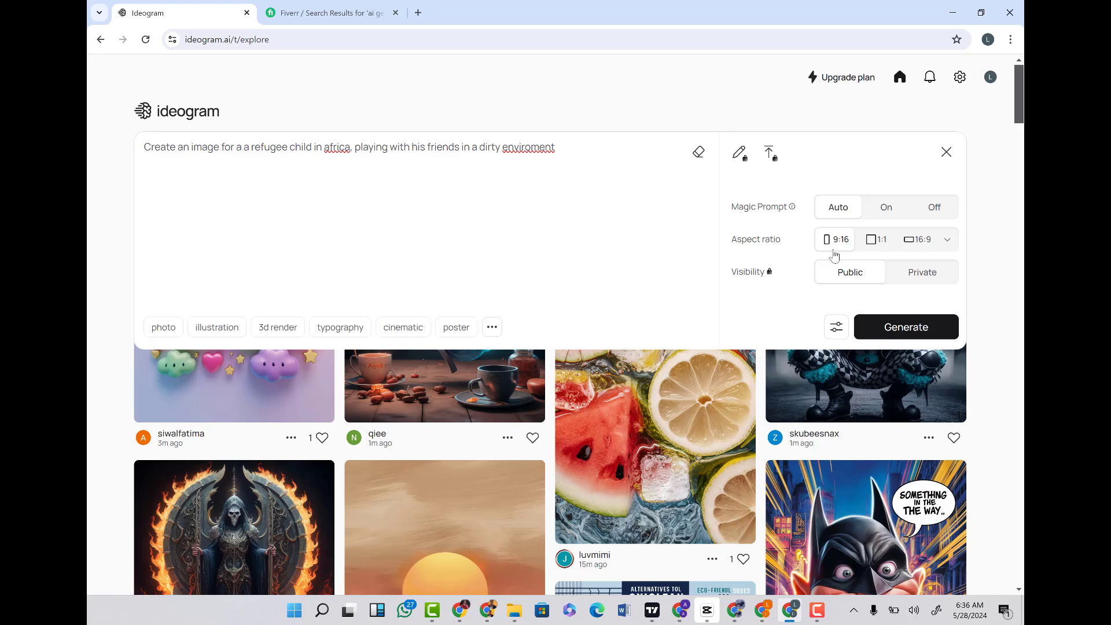
{"action": "left_click", "coordinate": [887, 246]}
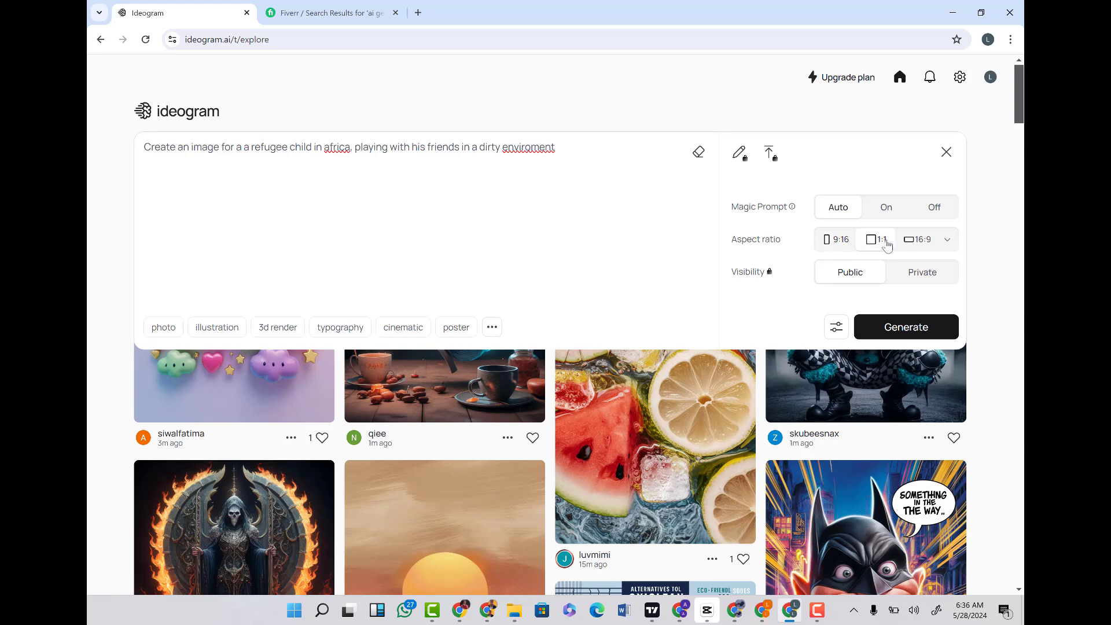
{"action": "left_click", "coordinate": [918, 246]}
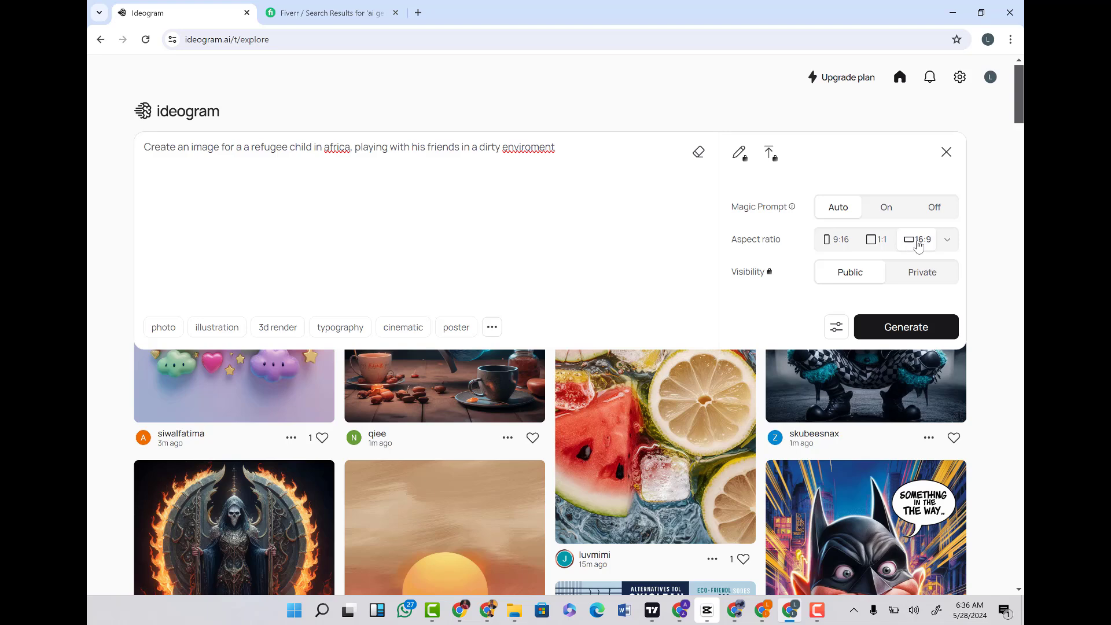
{"action": "left_click", "coordinate": [833, 245]}
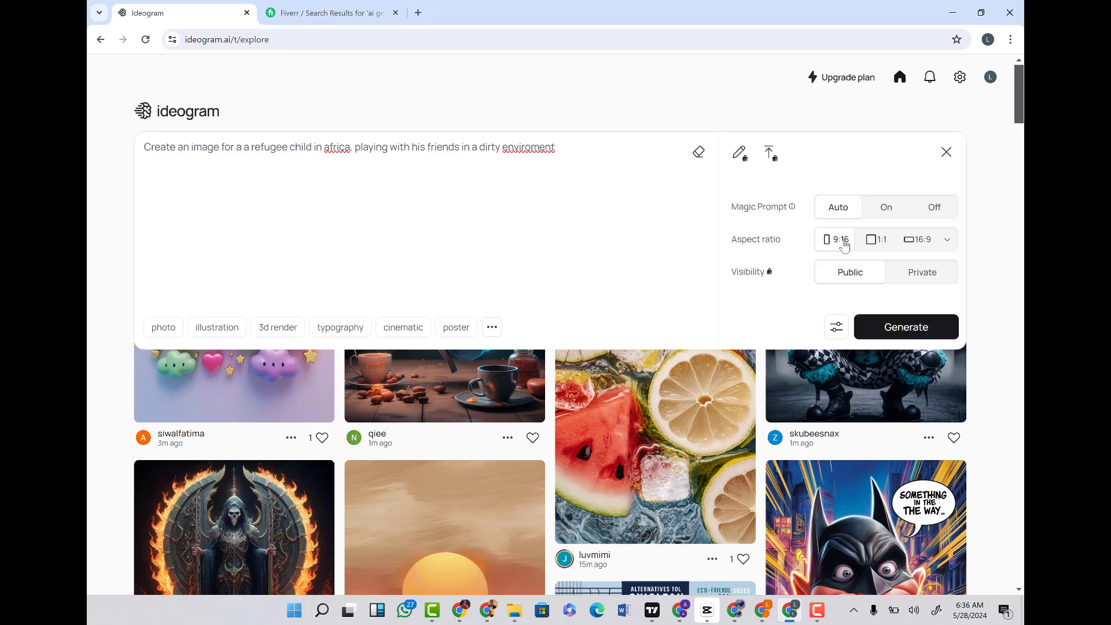
{"action": "left_click", "coordinate": [887, 250]}
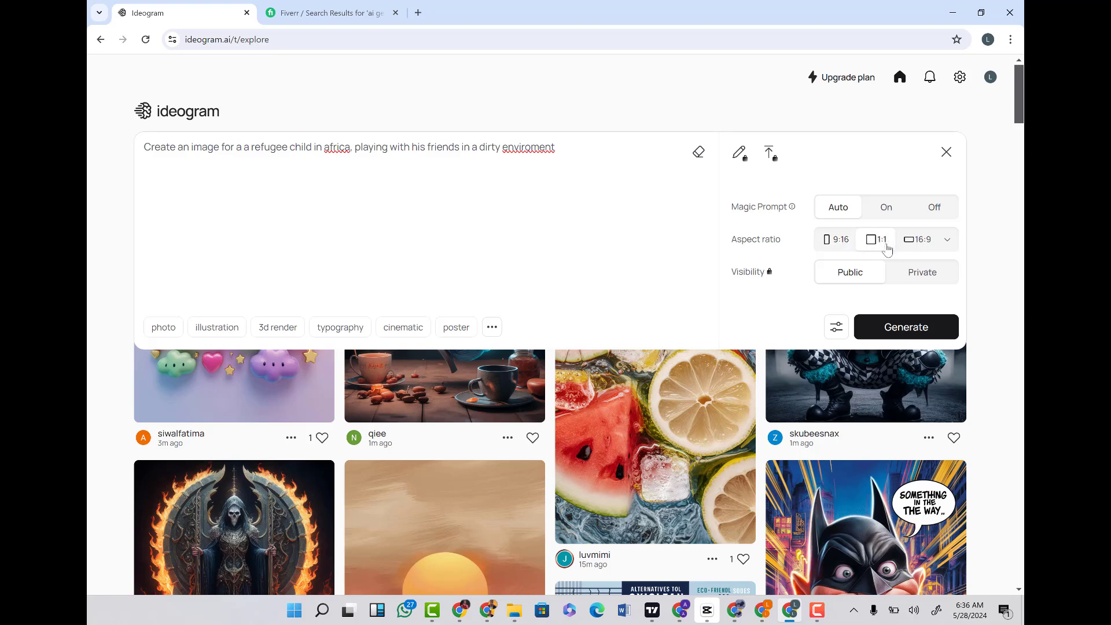
{"action": "left_click", "coordinate": [922, 254]}
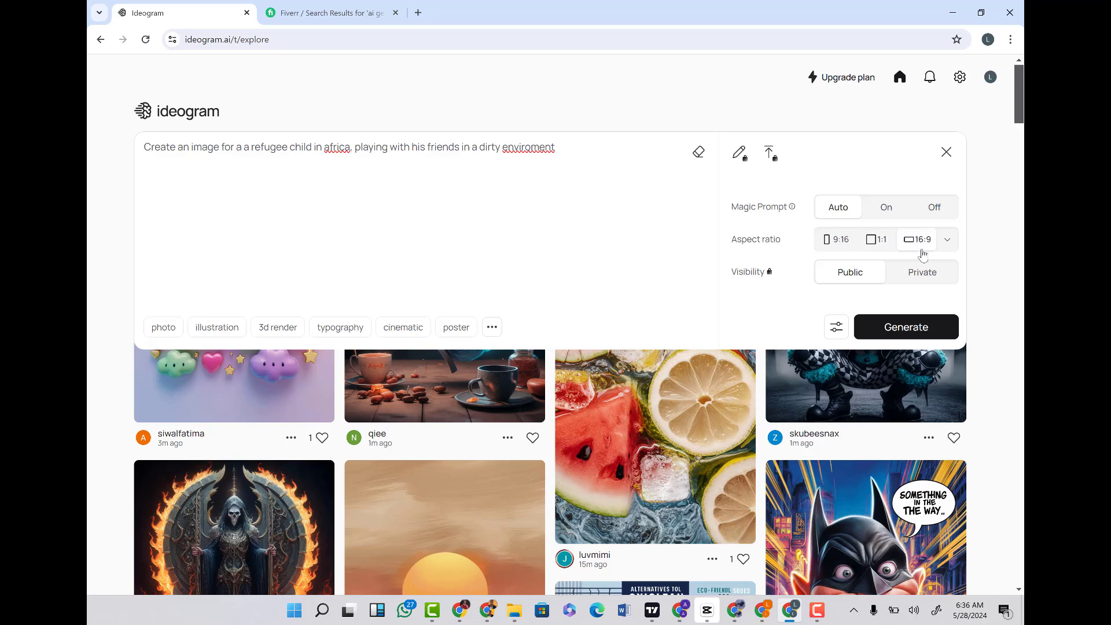
- Set the aspect ratio to 1:1 and generate the images from the prompt
{"action": "left_click", "coordinate": [871, 246]}
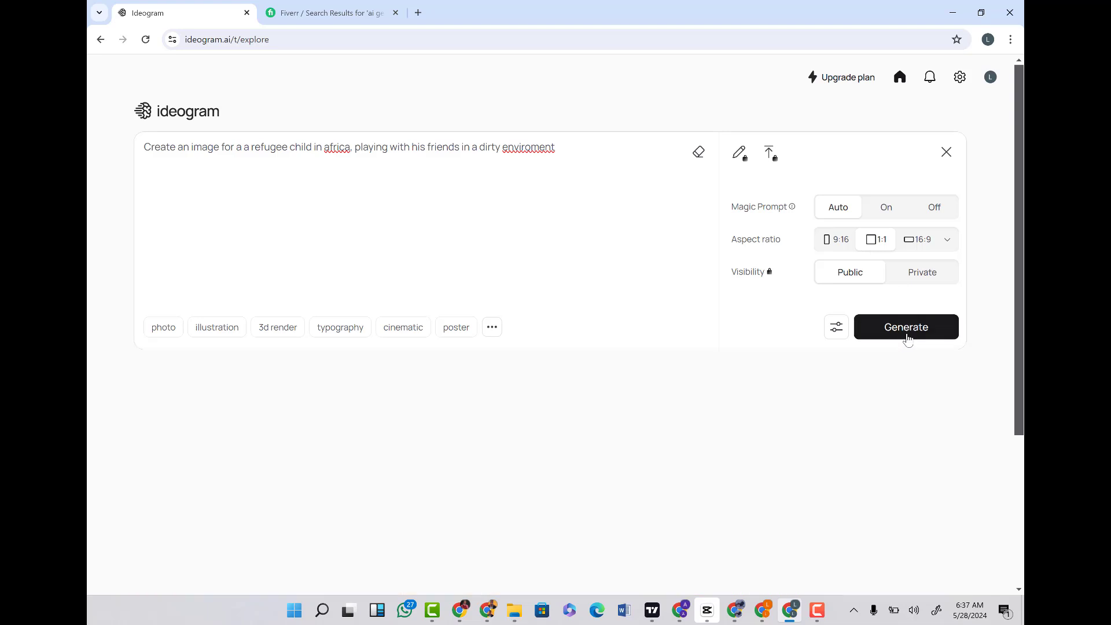
{"action": "left_click", "coordinate": [906, 338]}
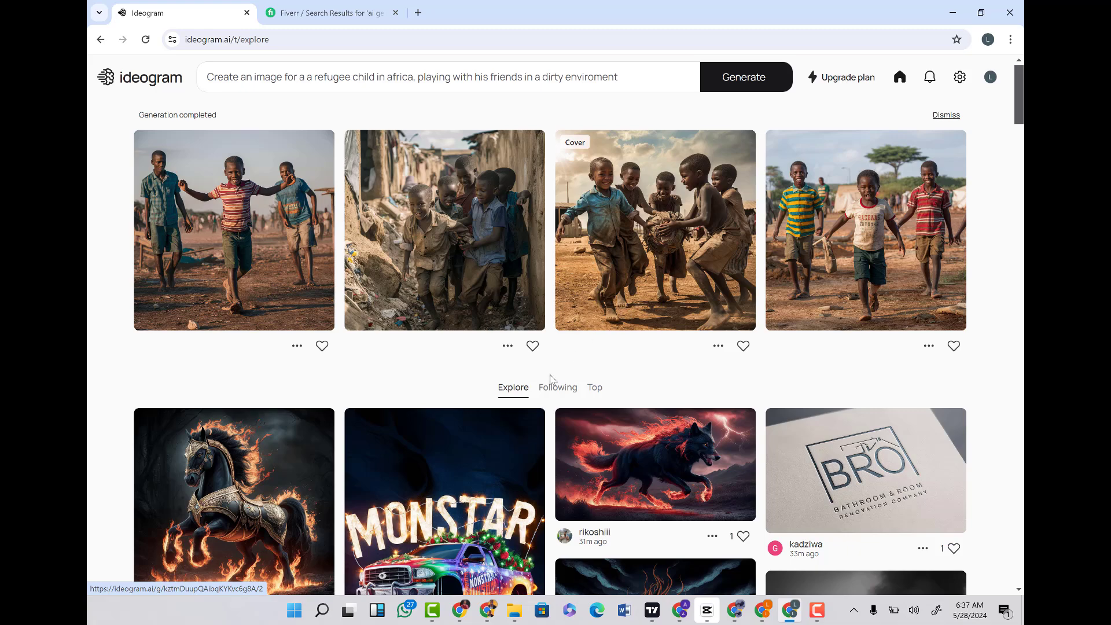
{"action": "left_click", "coordinate": [817, 610]}
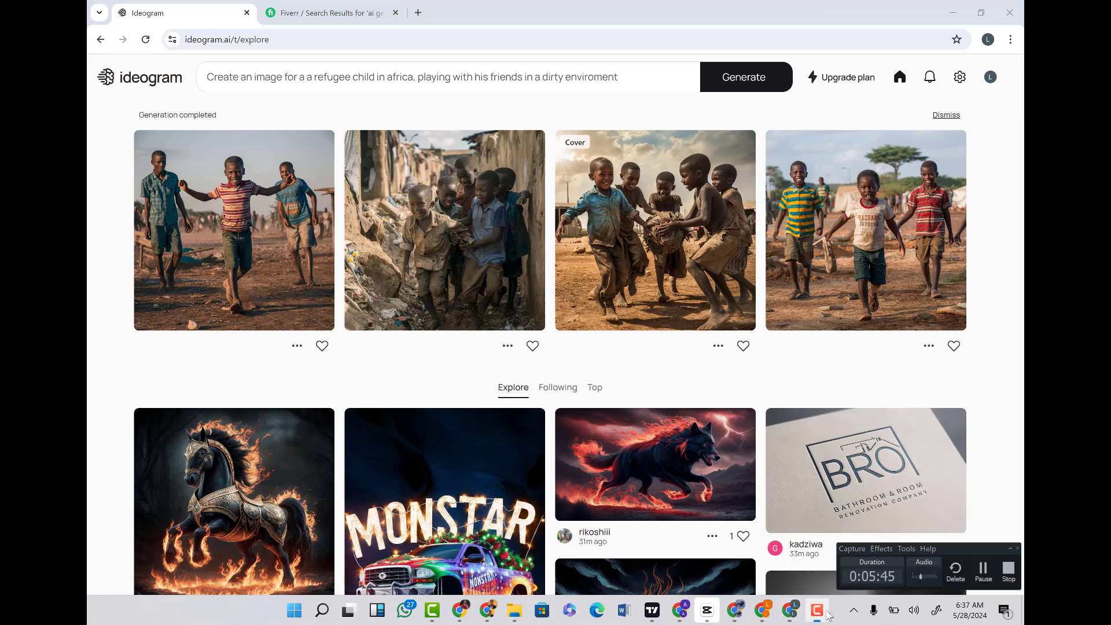
{"action": "left_click", "coordinate": [1011, 548]}
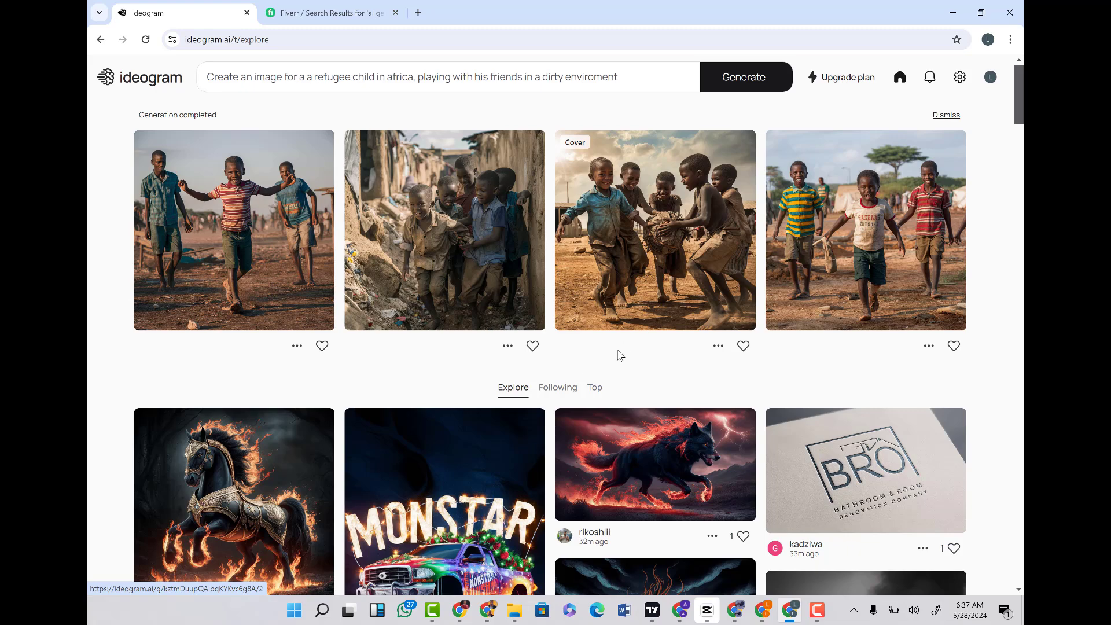
- Switch to the Fiverr search results and review the AI-generated image gigs up to the start of the list
{"action": "left_click", "coordinate": [327, 10]}
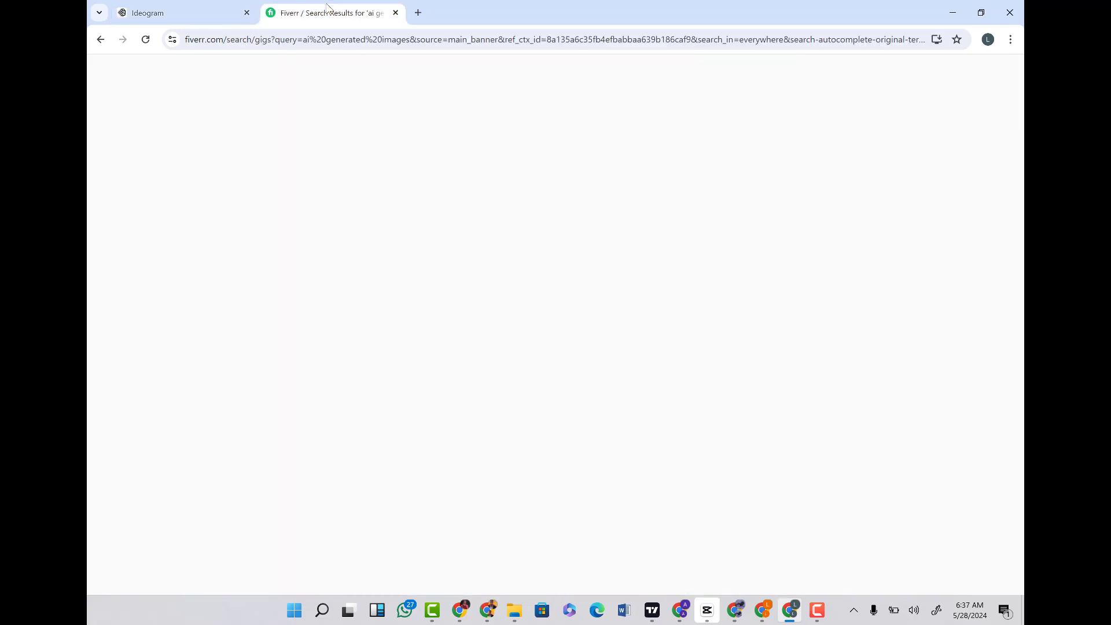
{"action": "scroll", "coordinate": [409, 279], "scroll_direction": "up", "scroll_amount": 7}
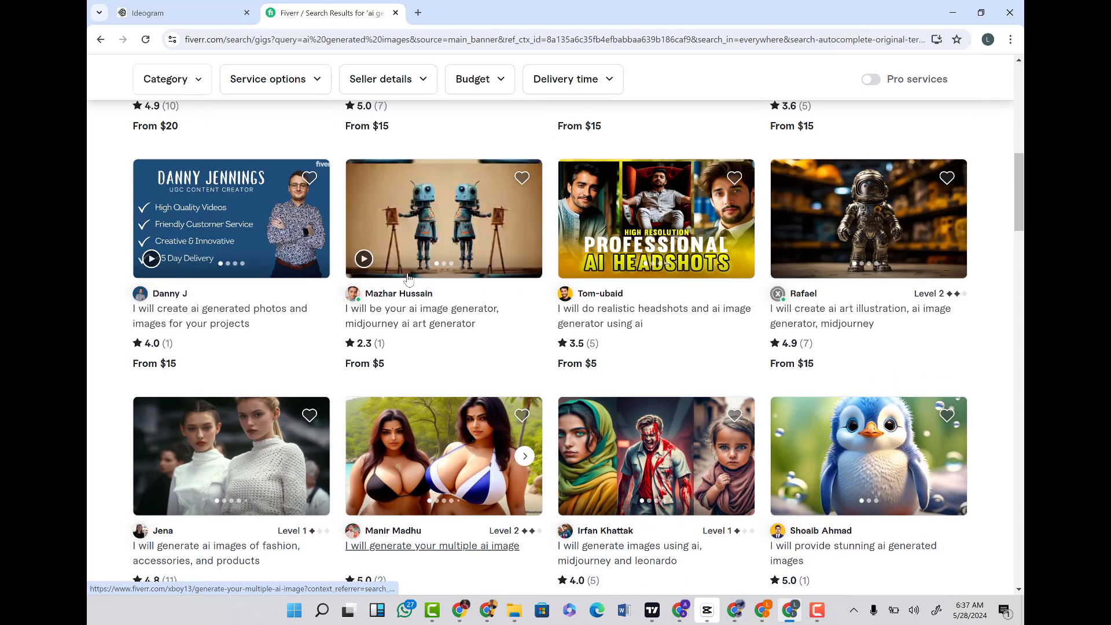
{"action": "scroll", "coordinate": [409, 279], "scroll_direction": "up", "scroll_amount": 3}
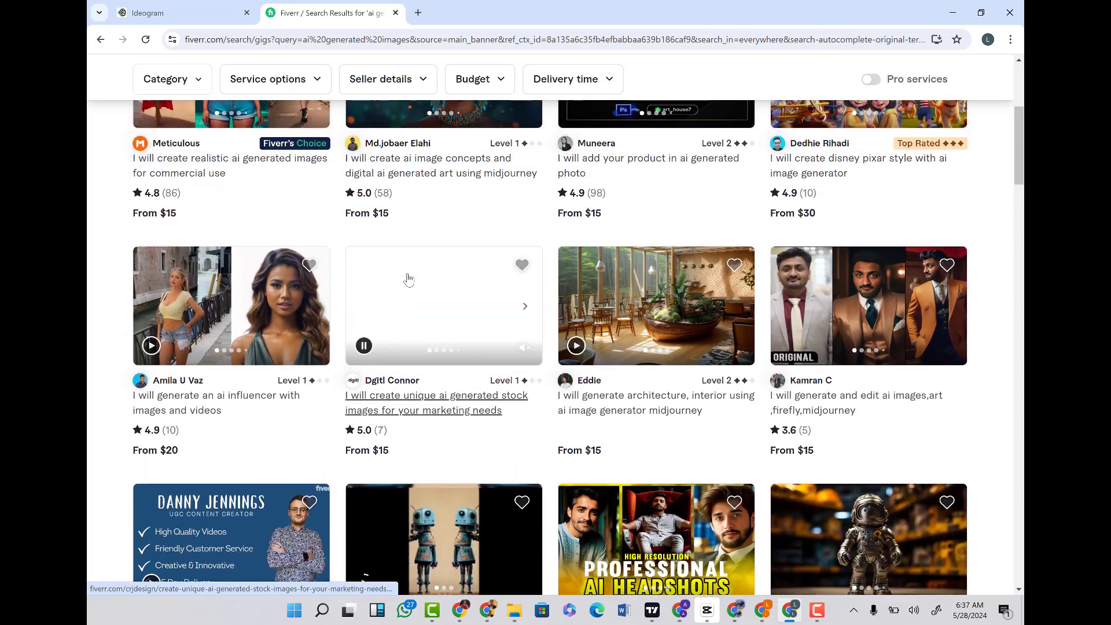
{"action": "scroll", "coordinate": [409, 279], "scroll_direction": "up", "scroll_amount": 3}
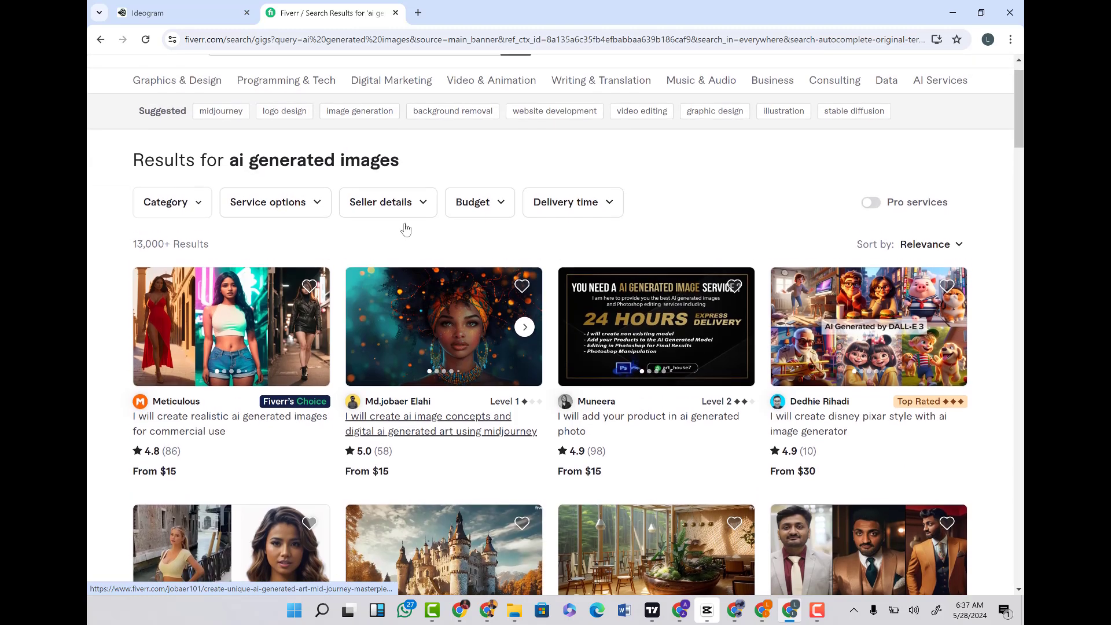
- Switch back to Ideogram and look over the generated images of the refugee children
{"action": "left_click", "coordinate": [177, 6]}
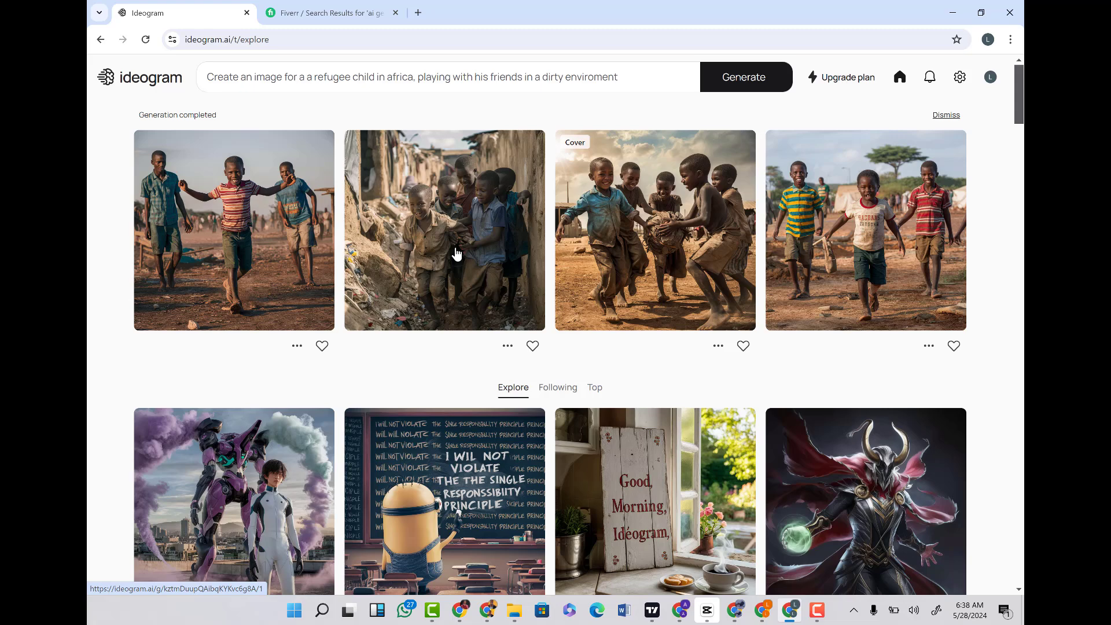
{"action": "scroll", "coordinate": [456, 253], "scroll_direction": "down", "scroll_amount": 2}
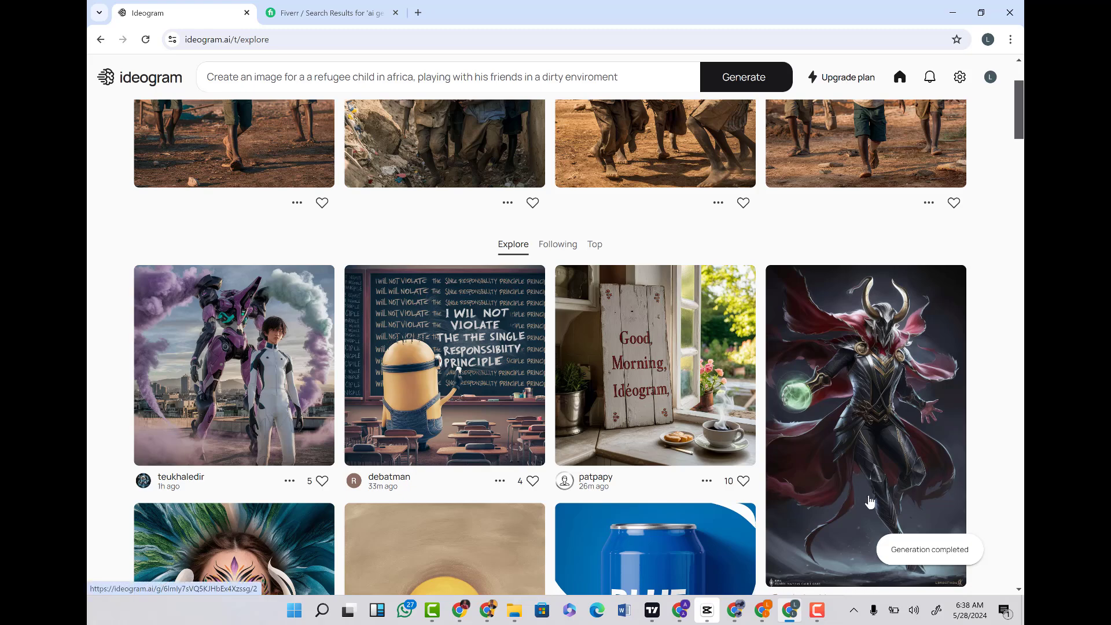
{"action": "mouse_move", "coordinate": [824, 613]}
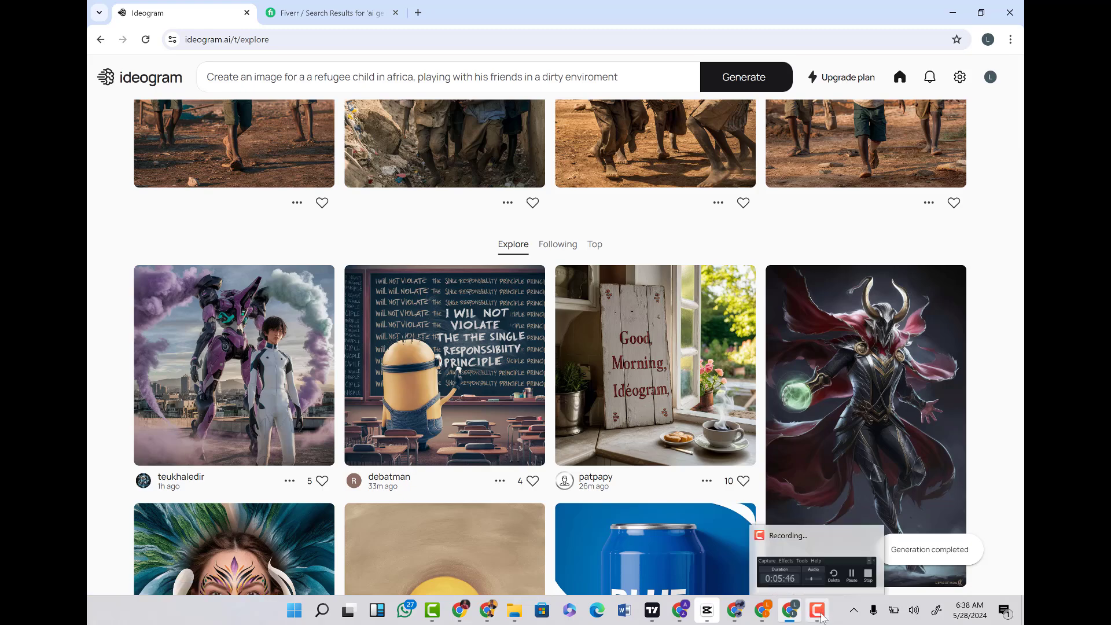
{"action": "left_click", "coordinate": [822, 617]}
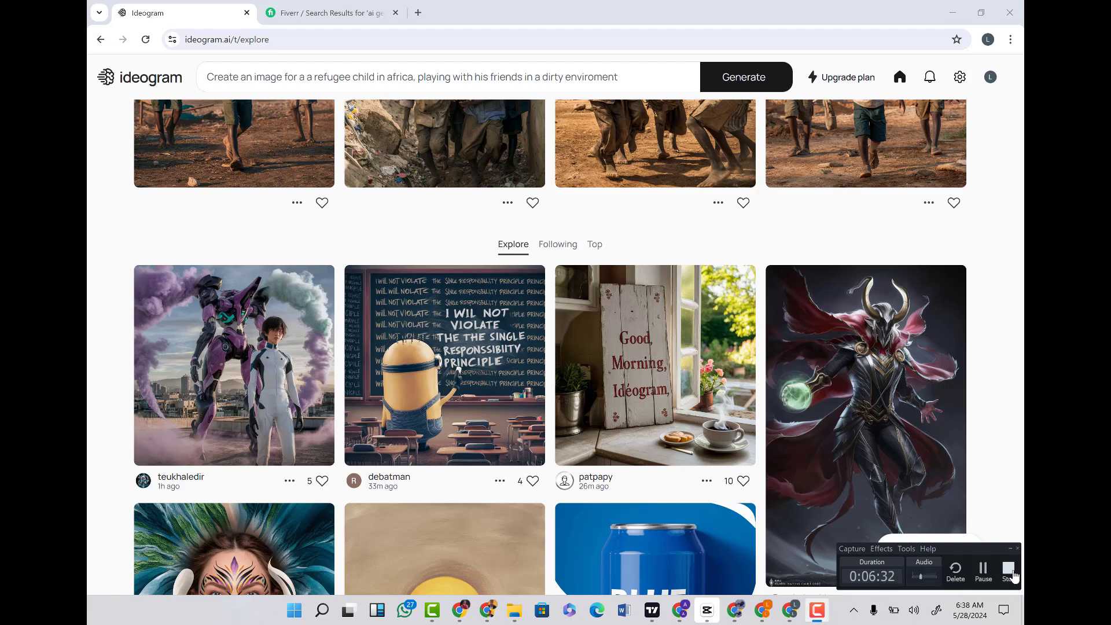